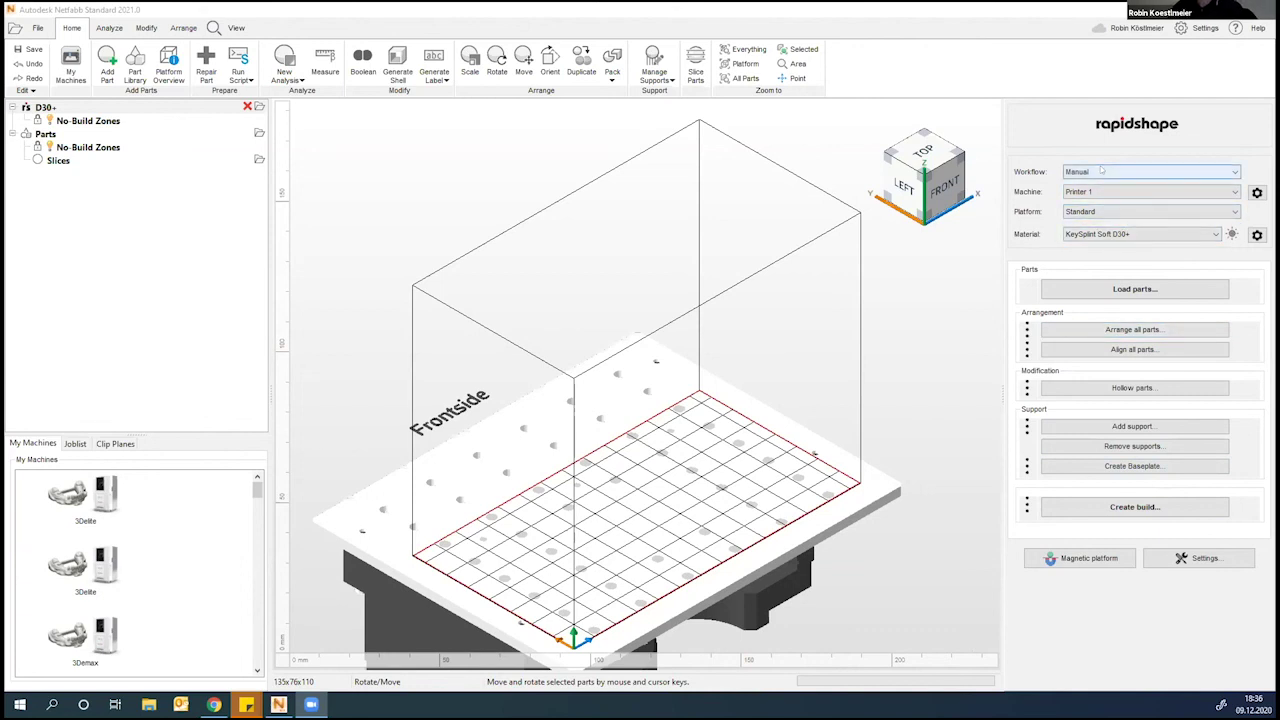
Keep the Manual workflow and select machine 220R127516_ASM2.0 in the Rapidshape panel.
click(1101, 171)
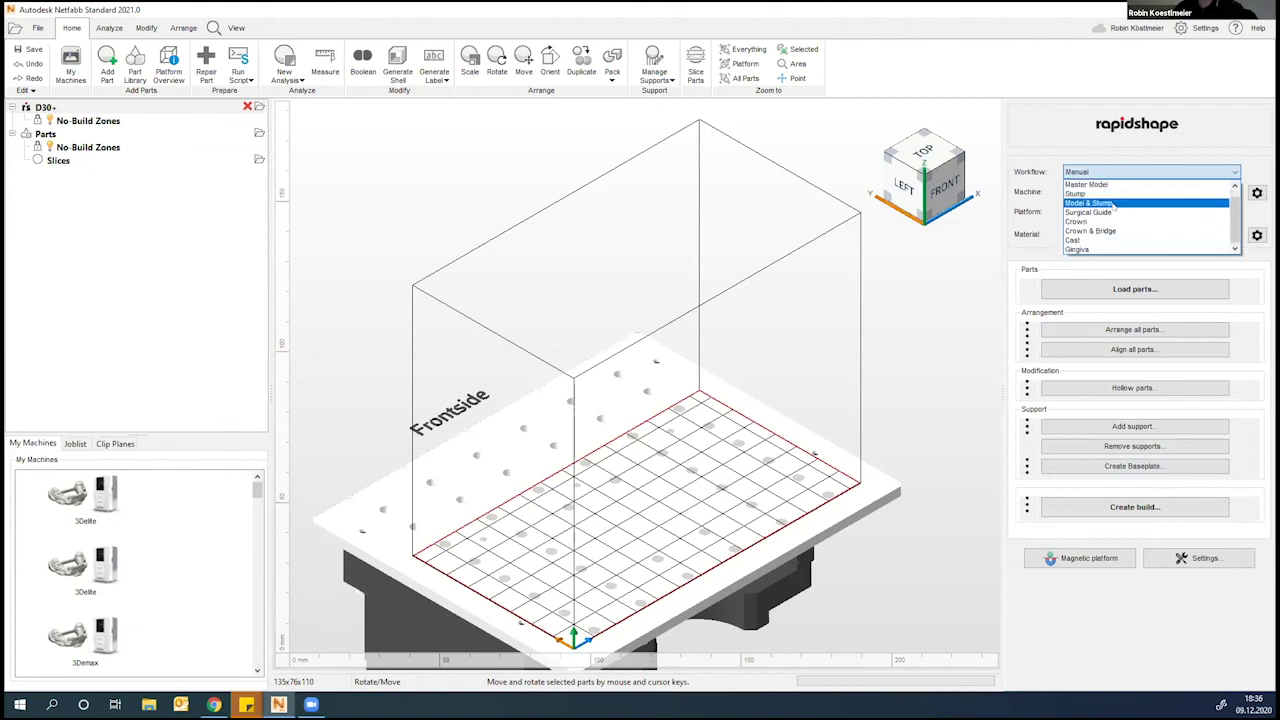
scroll(1105, 200, up, 1)
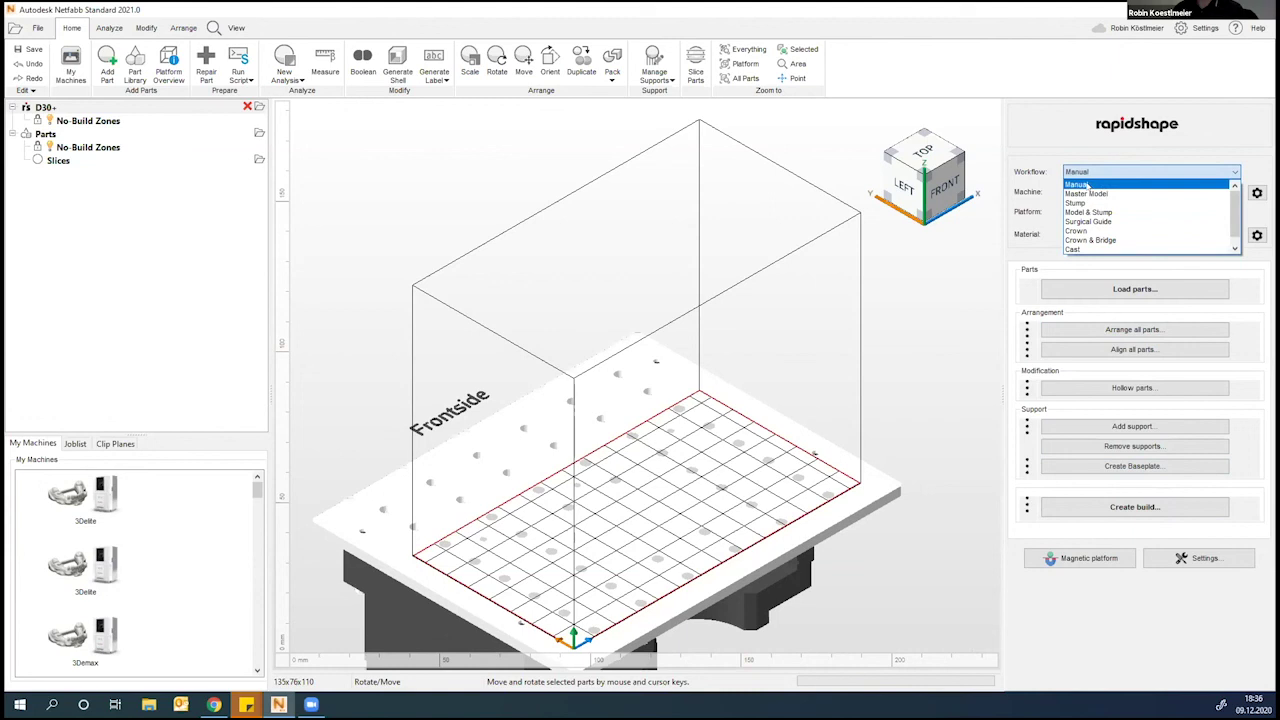
click(1078, 185)
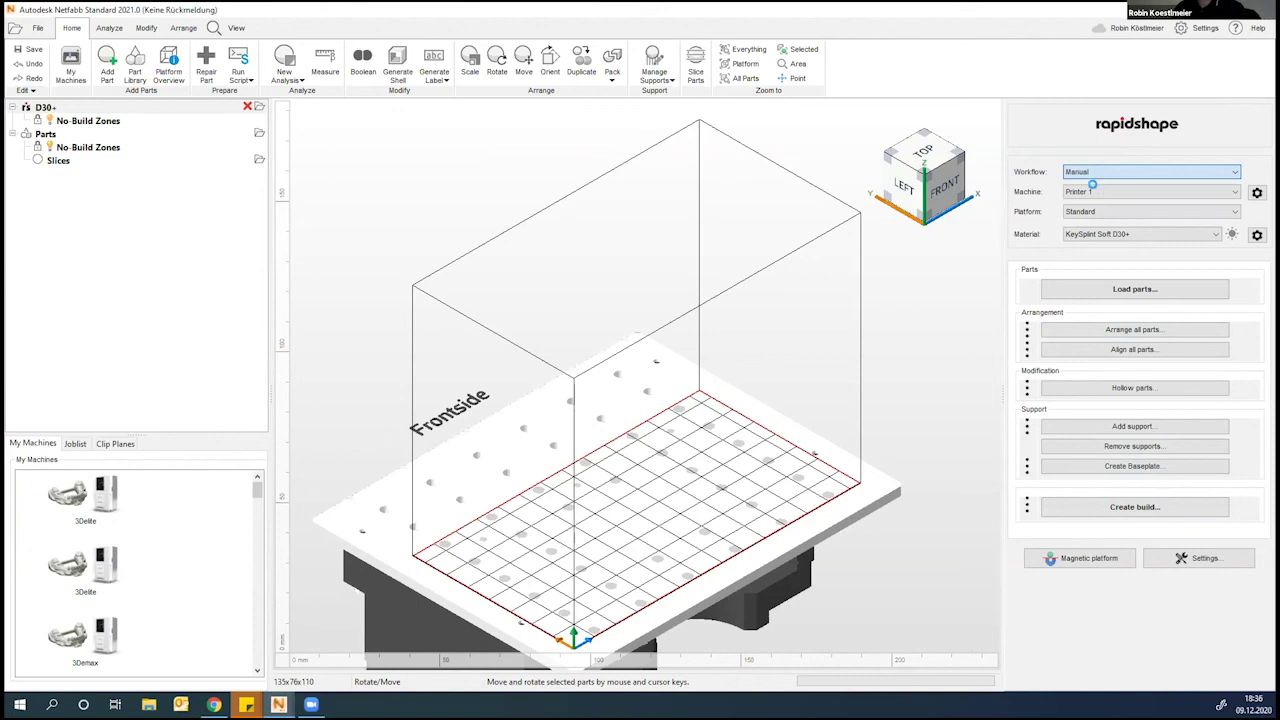
click(1098, 190)
click(1106, 188)
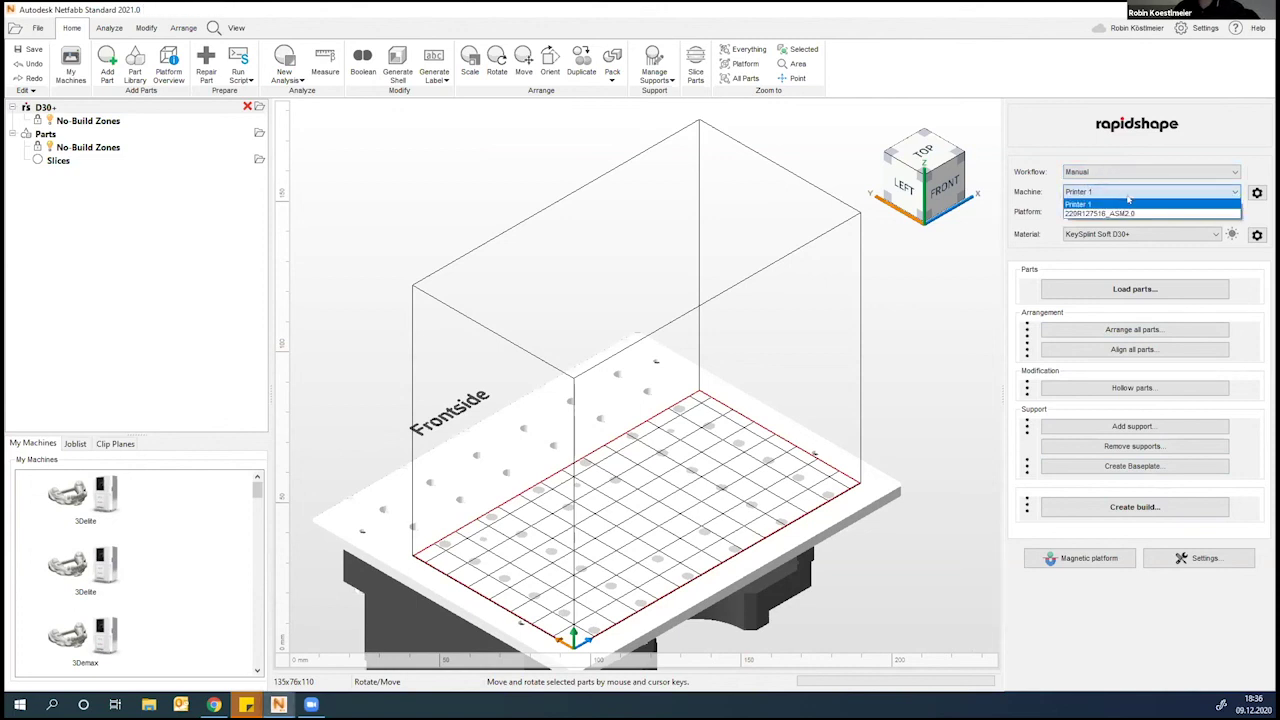
click(1119, 213)
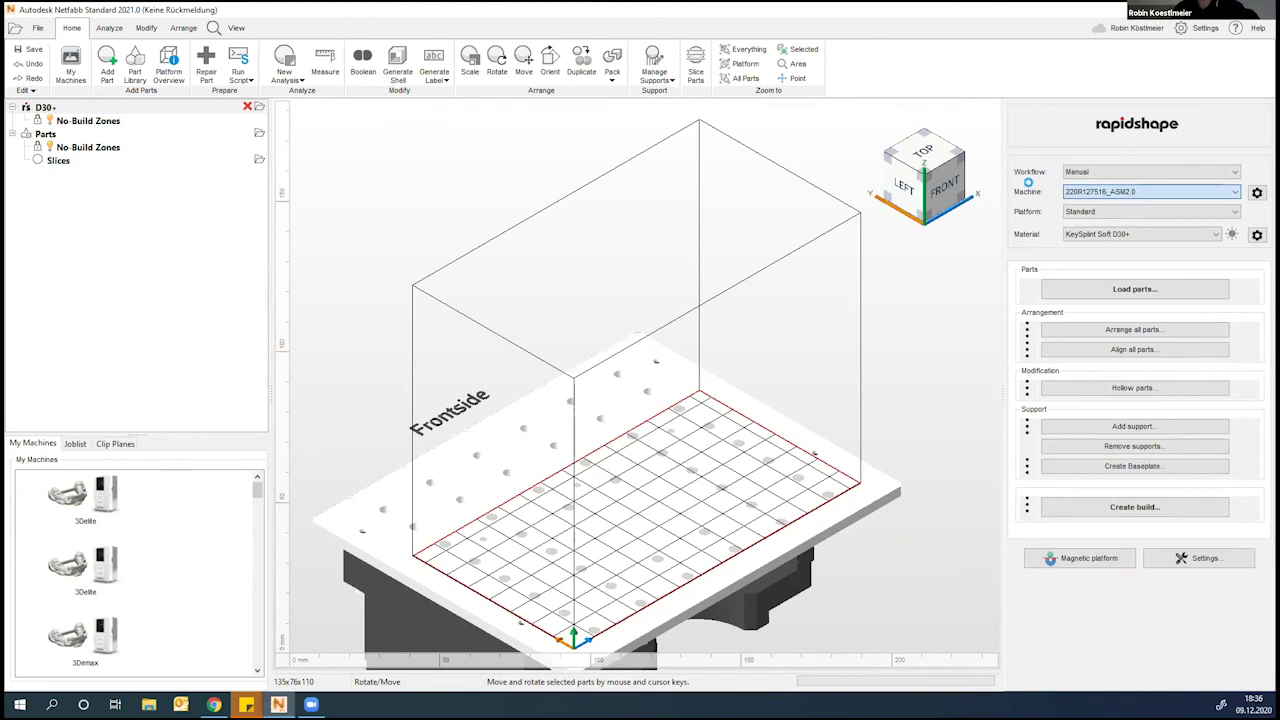
Keep the Standard platform and KeySplint Soft D30+ material, and open the material library.
click(1099, 211)
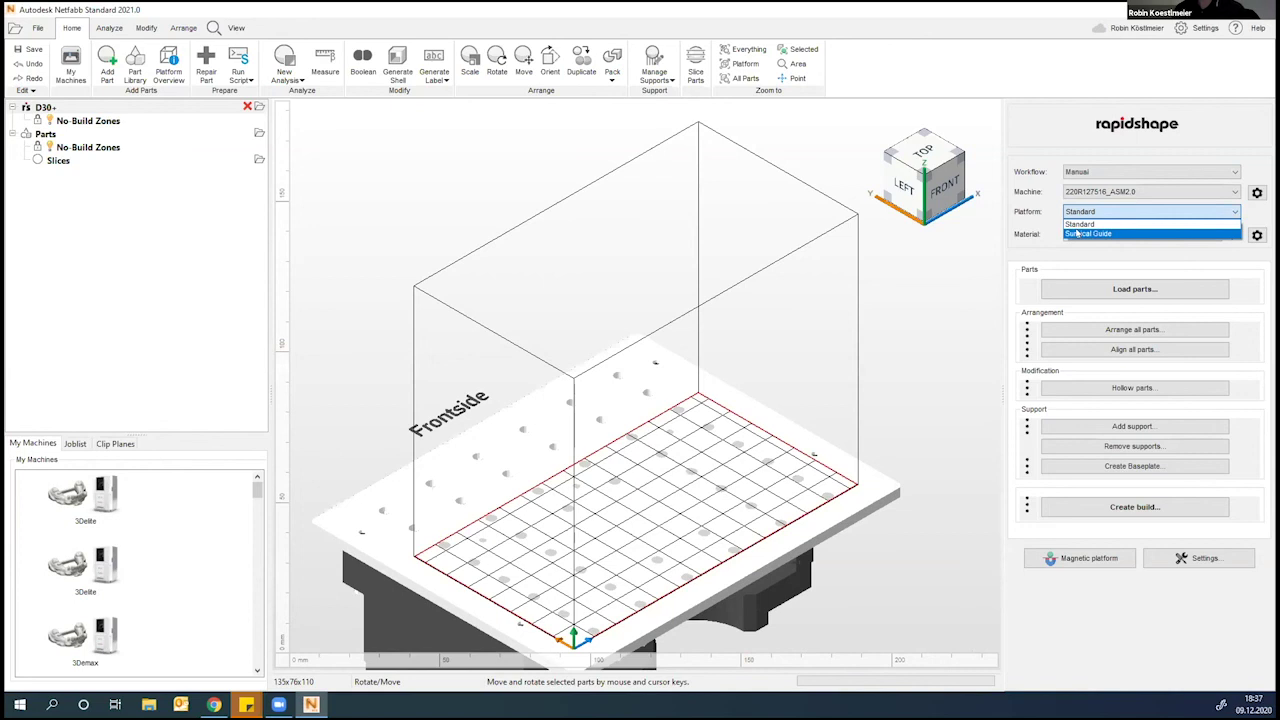
click(1080, 224)
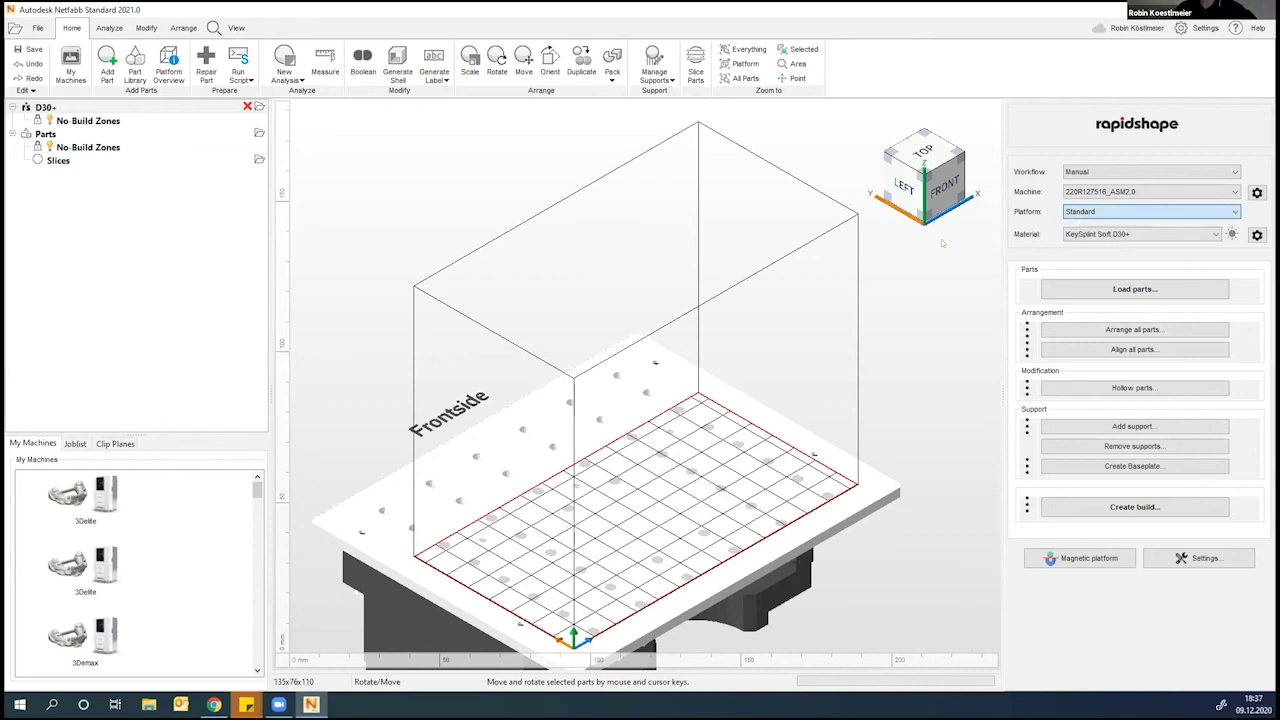
click(1112, 235)
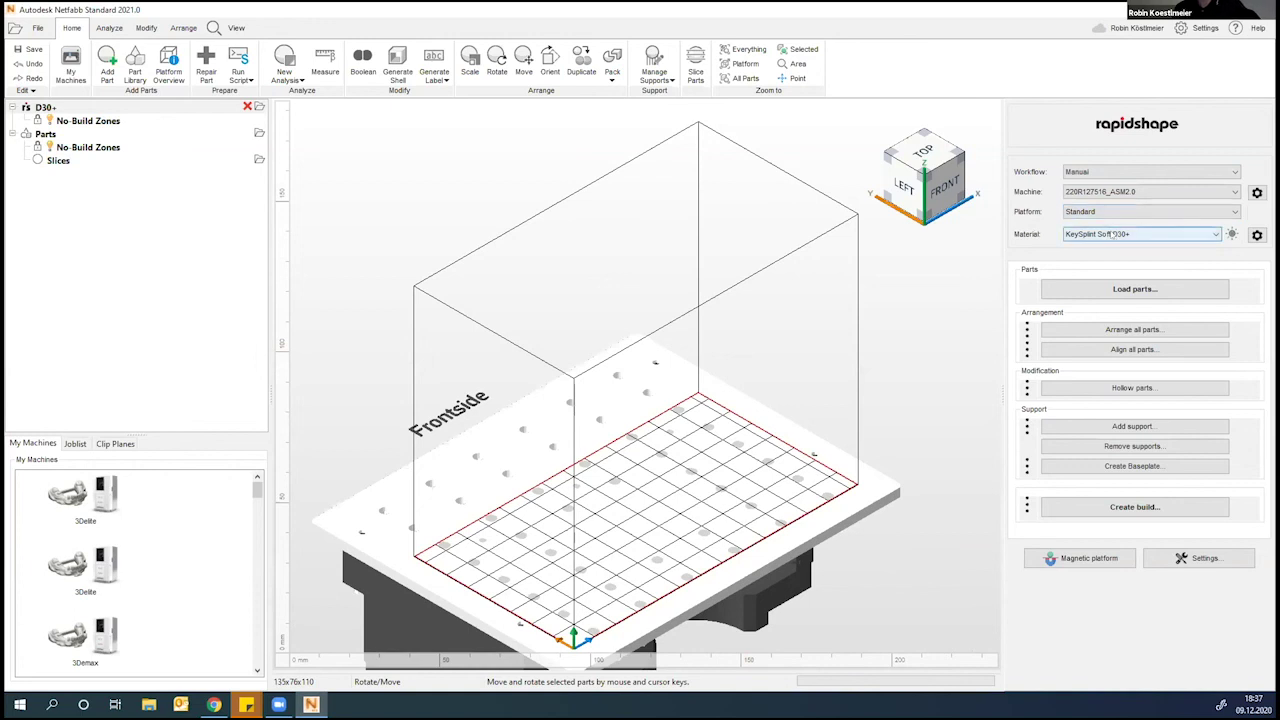
click(1112, 234)
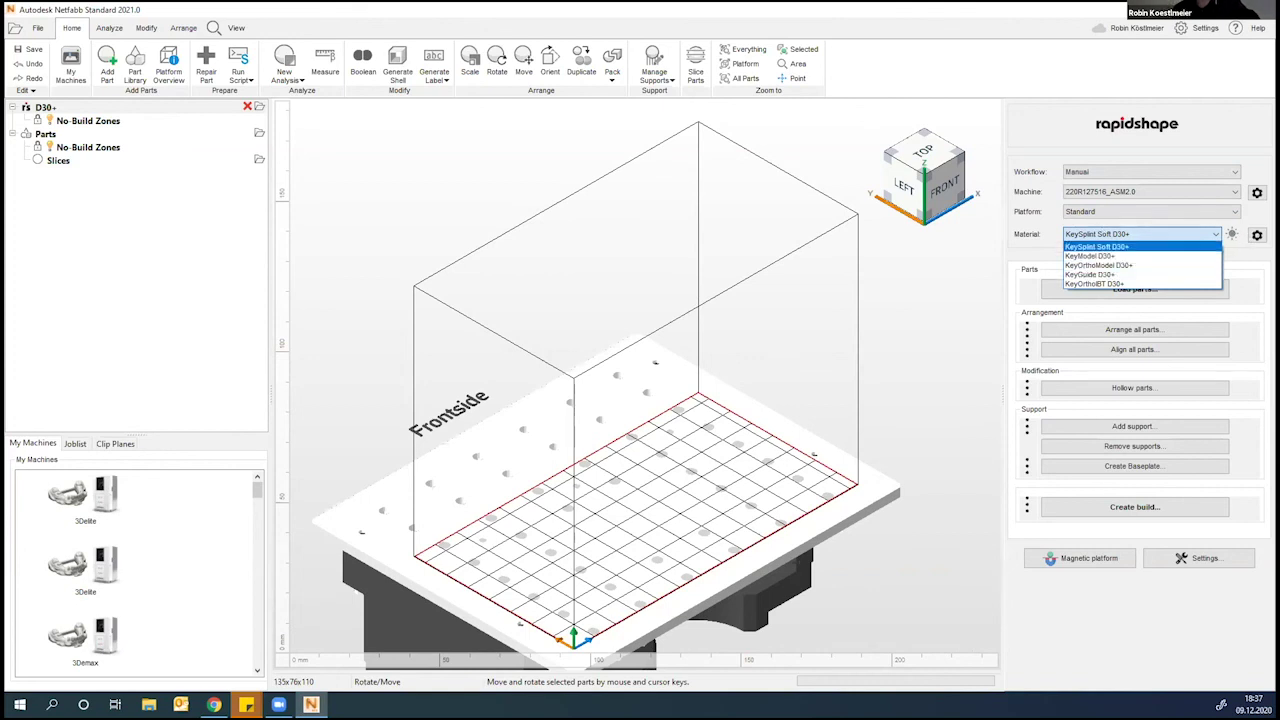
click(1097, 246)
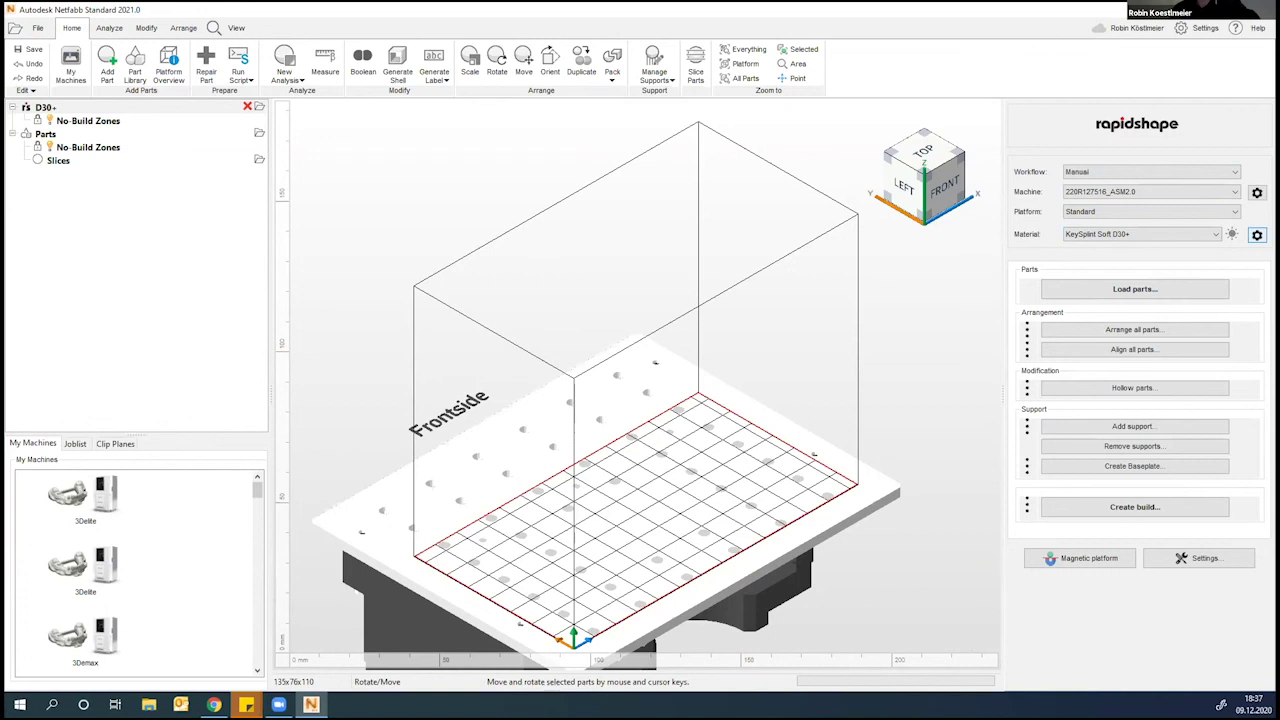
click(1257, 234)
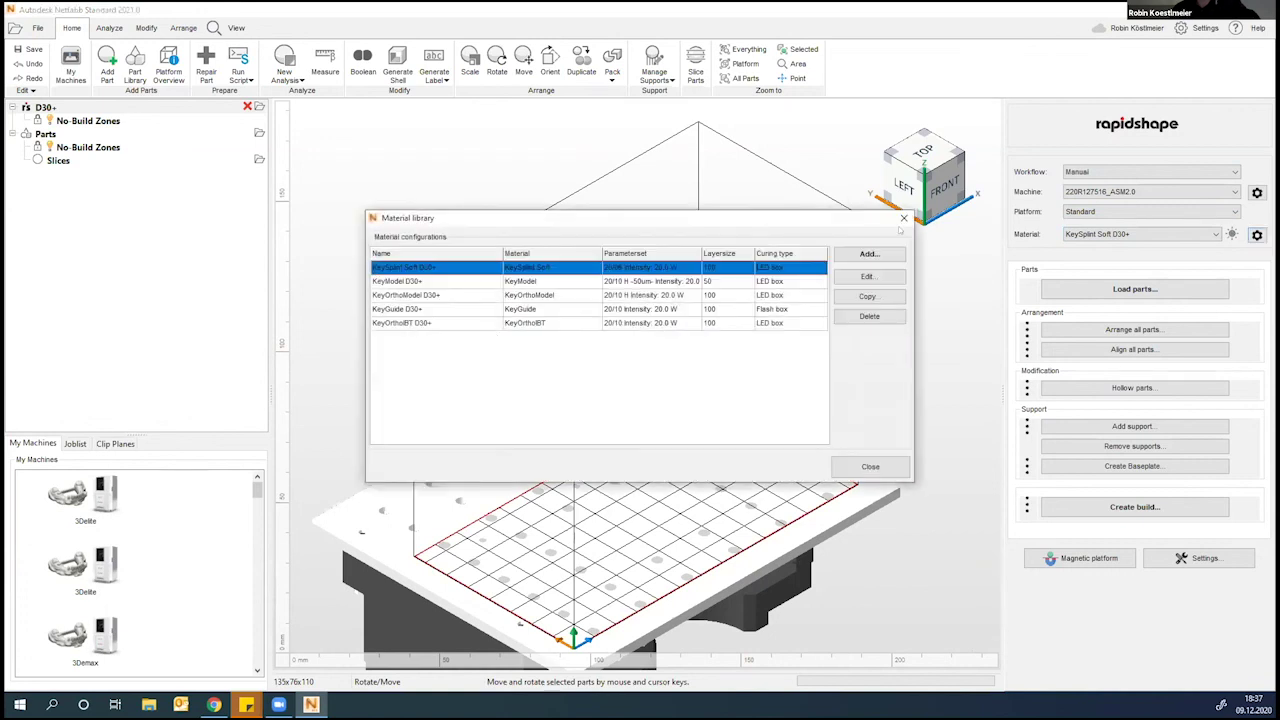
click(886, 254)
click(660, 226)
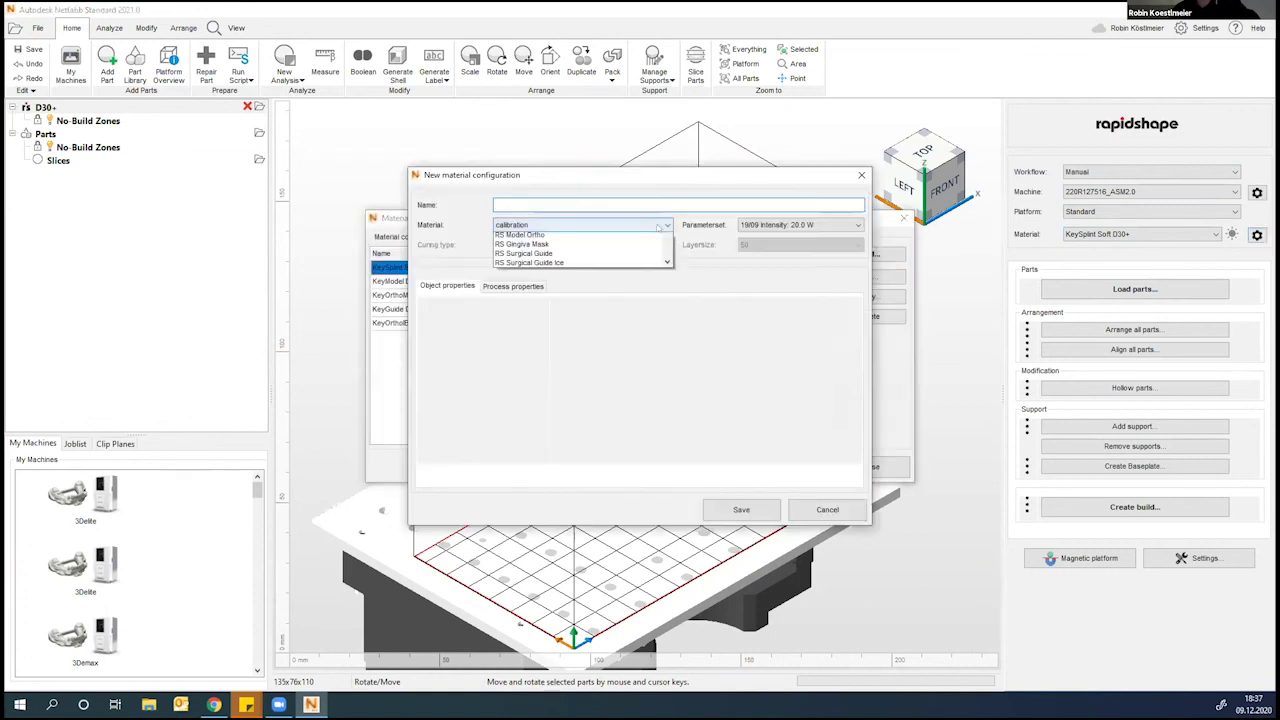
scroll(600, 265, down, 5)
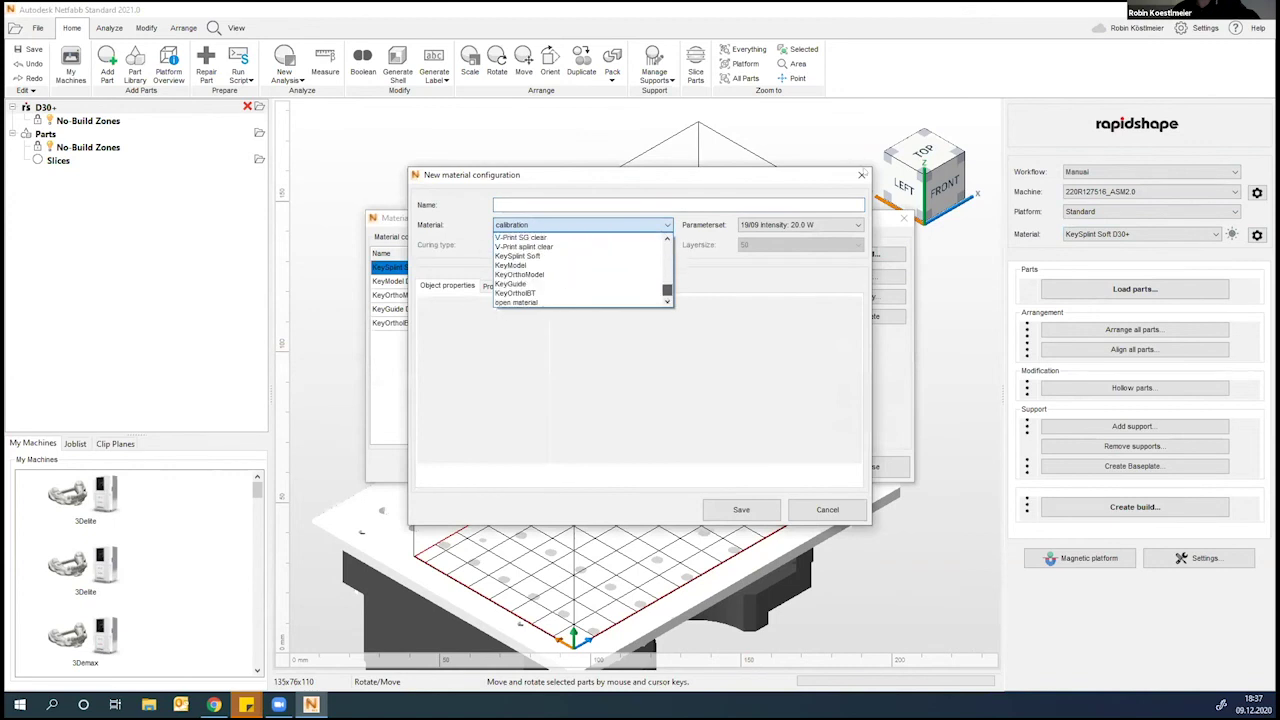
click(862, 175)
key(Escape)
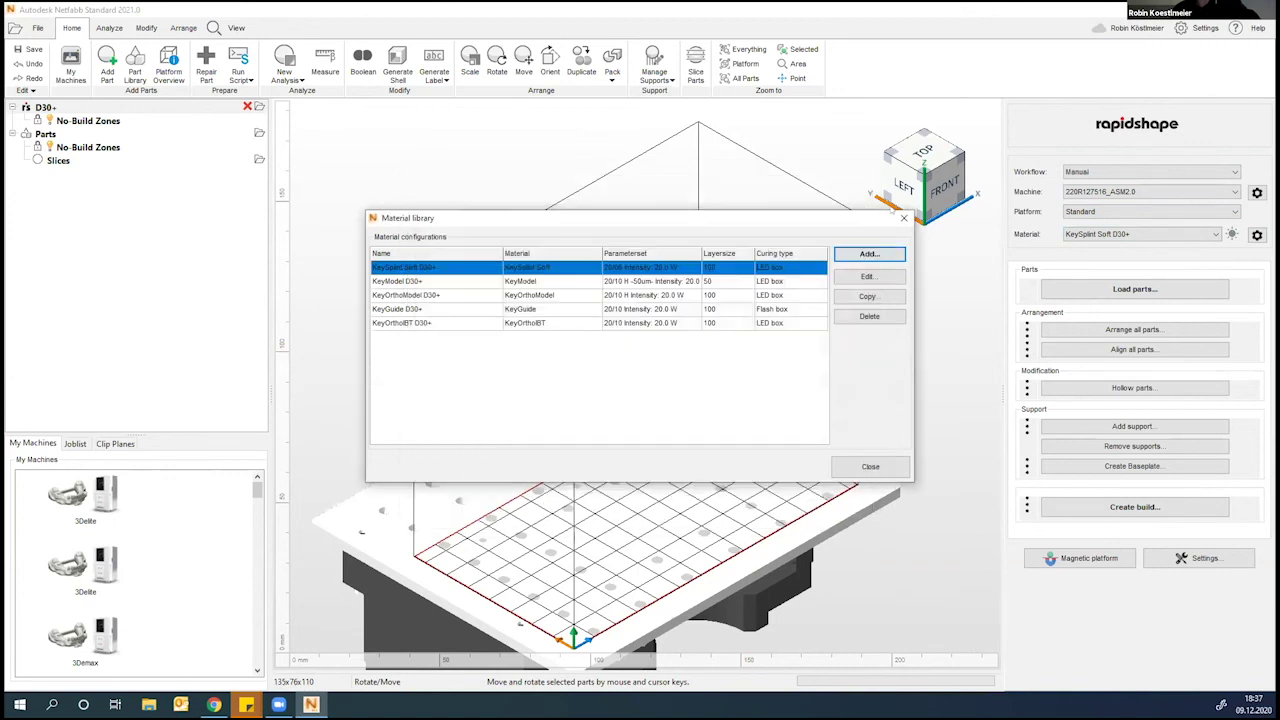
click(903, 217)
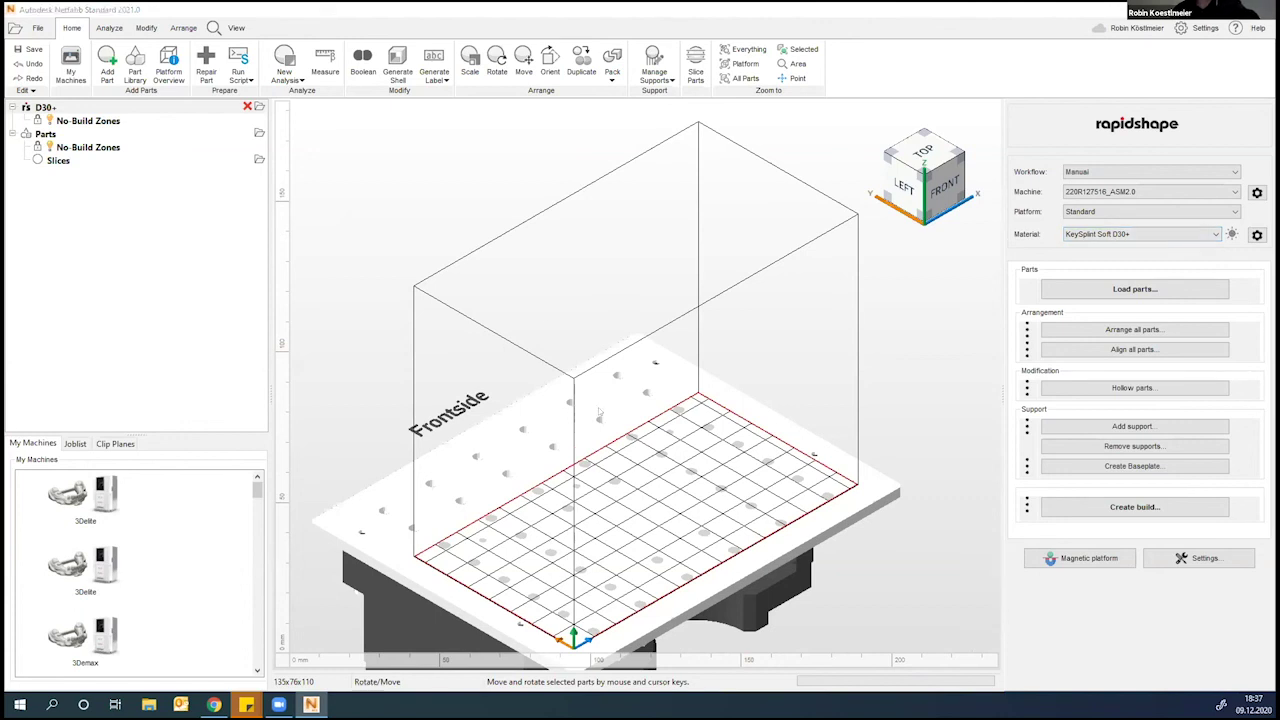
Load the Schiene_0degree STL onto the D30+ platform and close the Add Parts dialog.
click(675, 382)
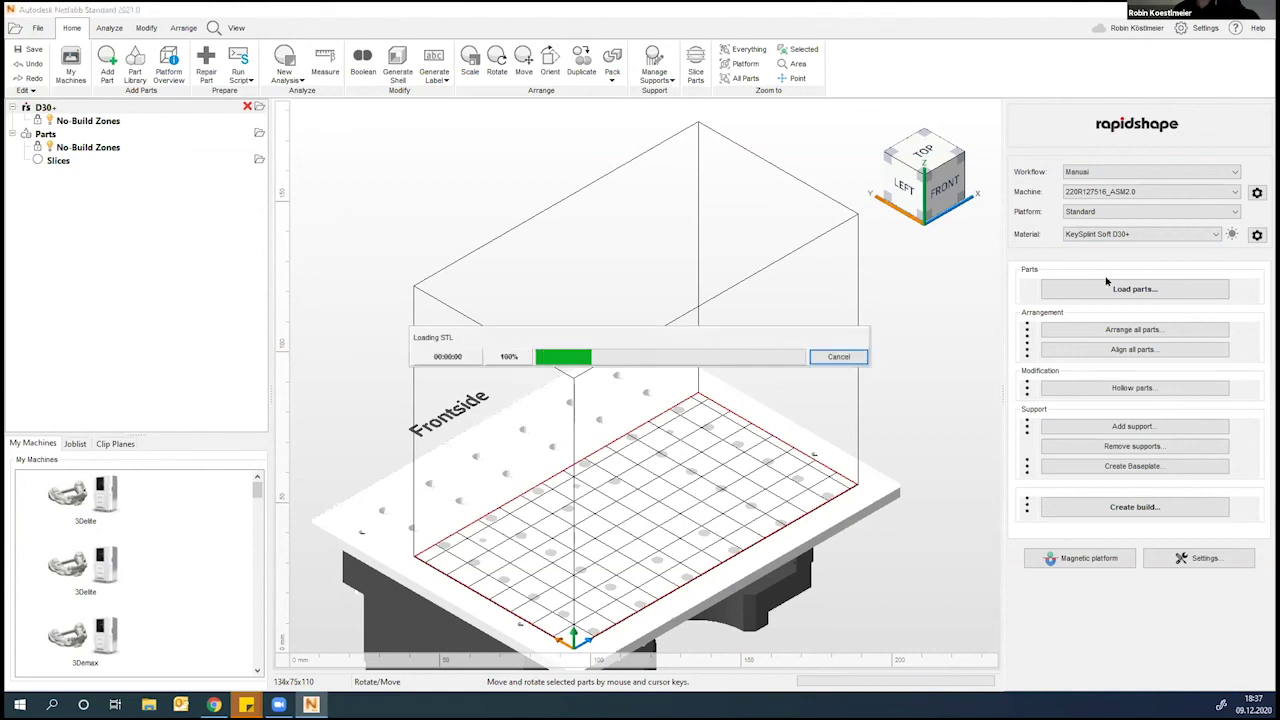
click(1113, 289)
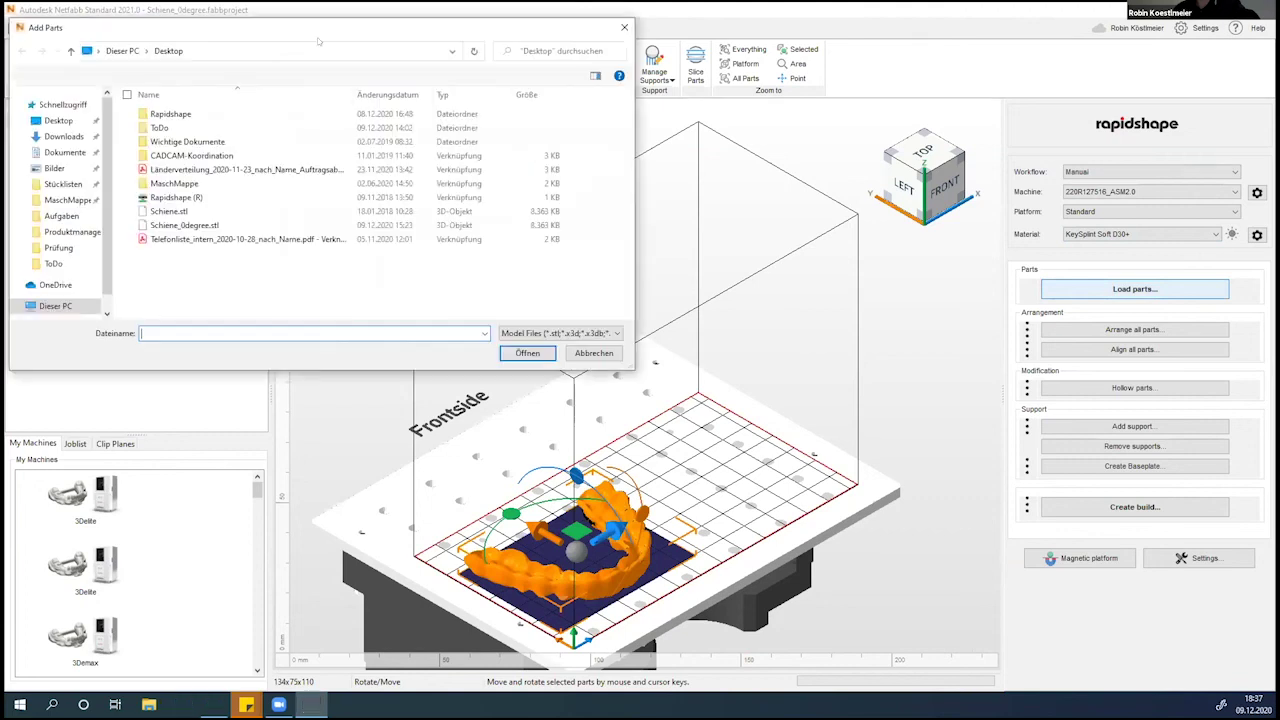
click(624, 30)
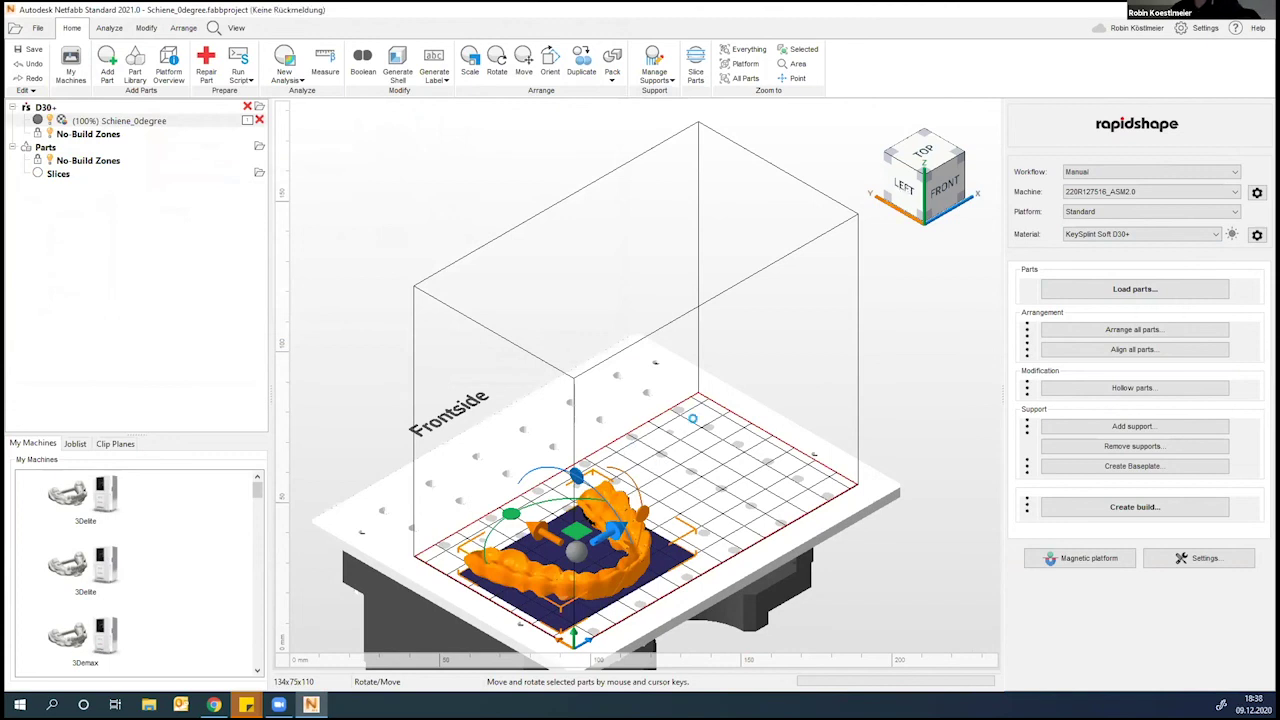
In the left view, tilt the splint by 20° and deselect it.
click(903, 186)
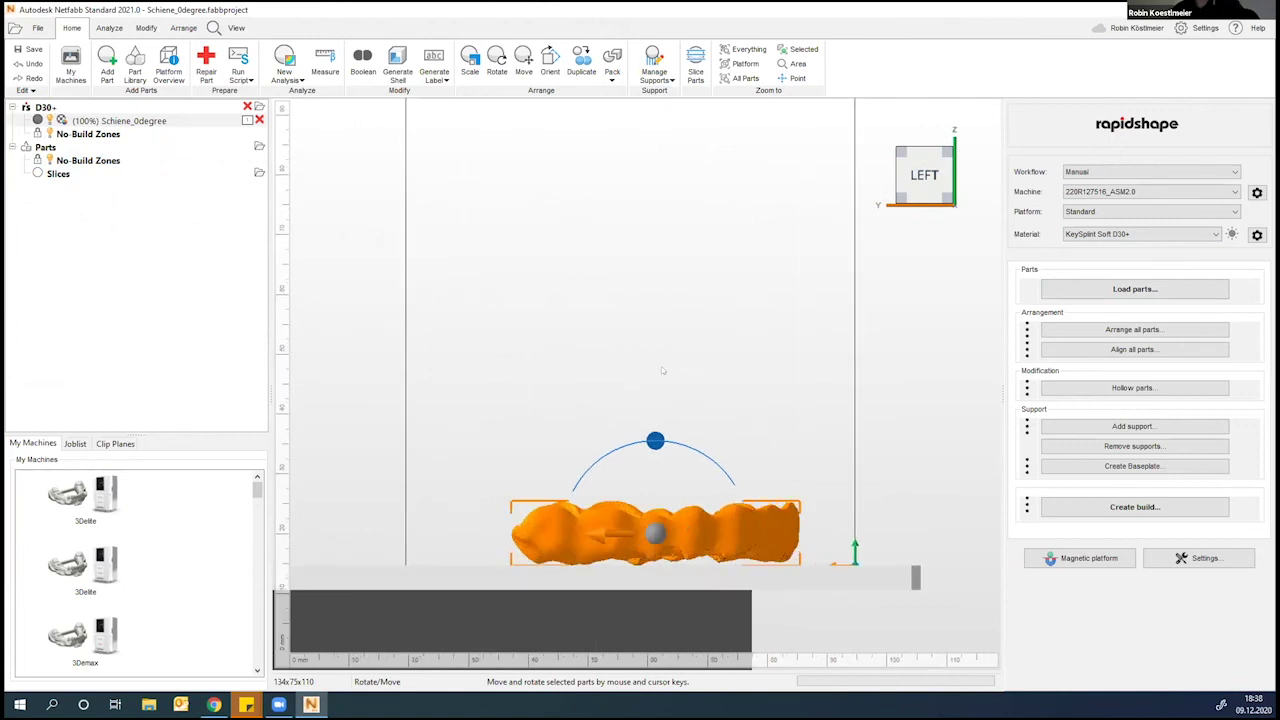
click(655, 440)
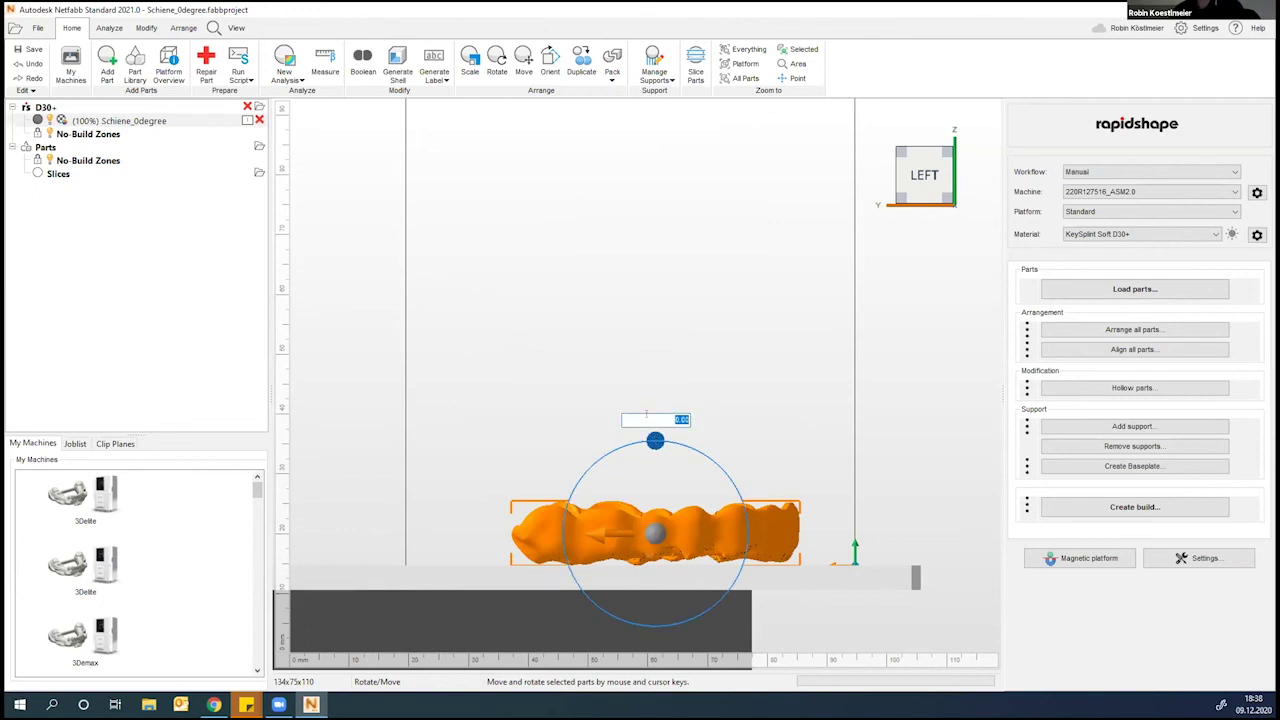
text(20)
key(Return)
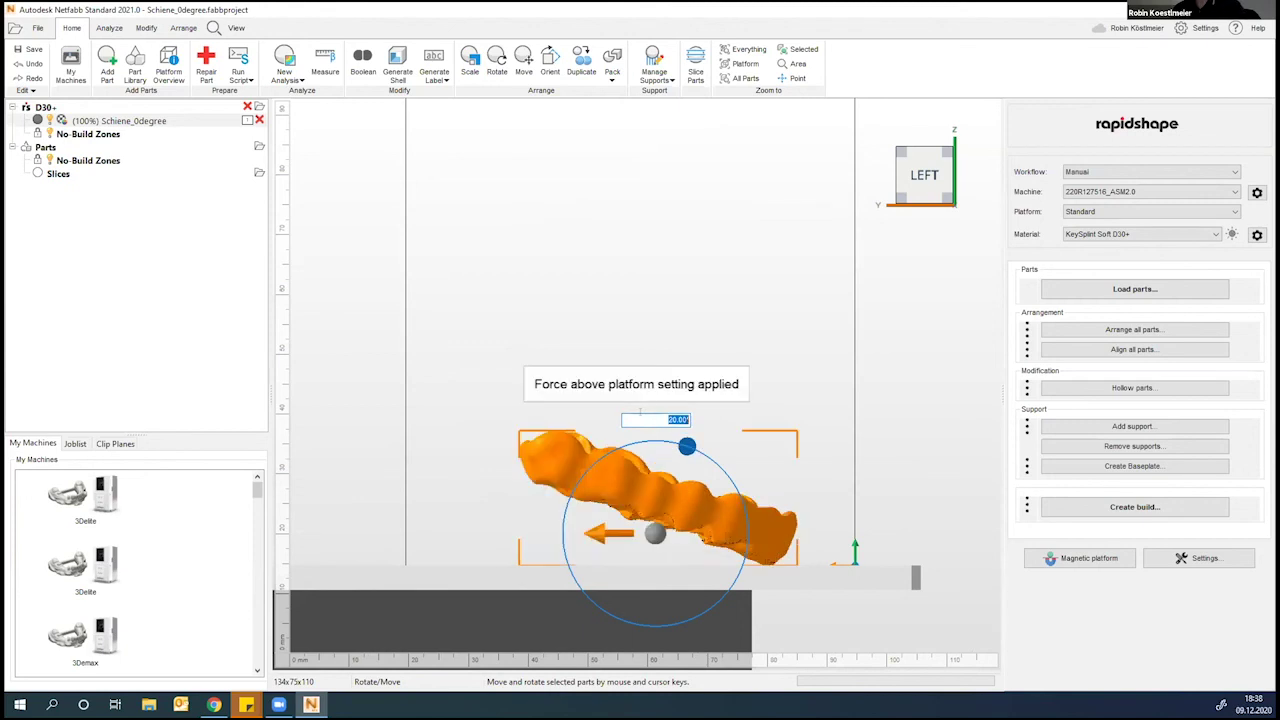
click(908, 420)
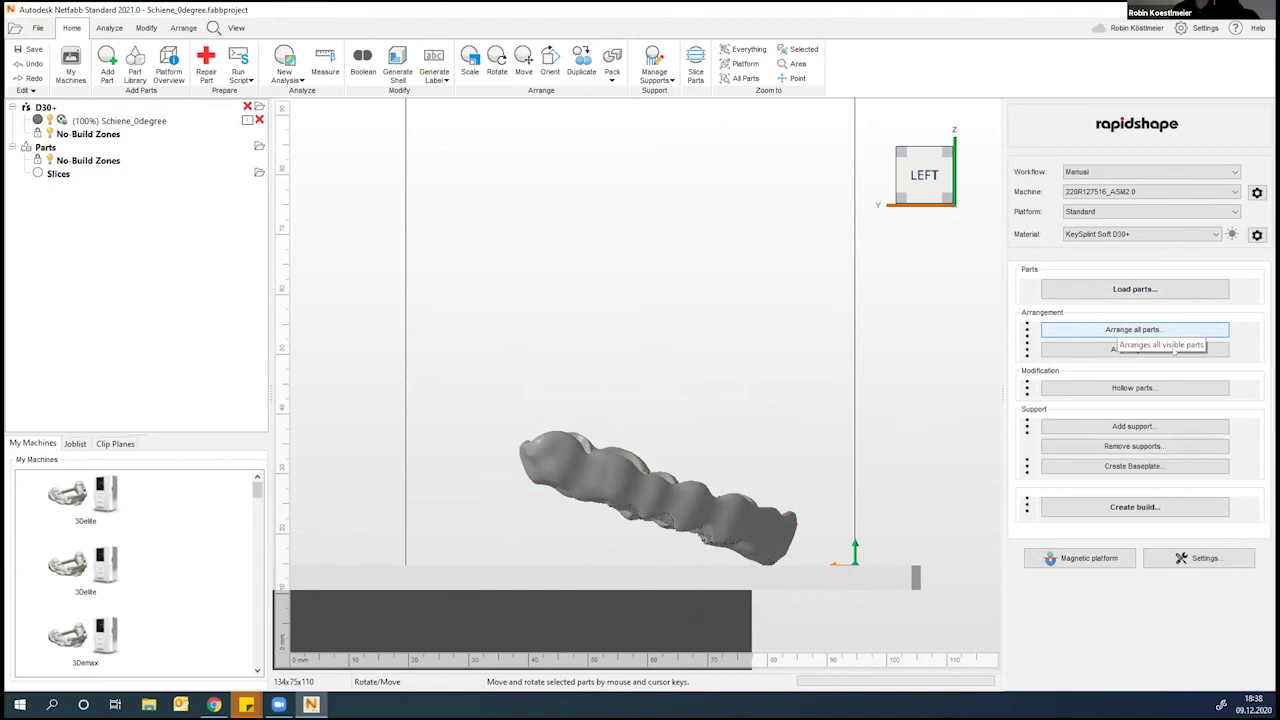
From the top view, open Align all parts showing Left bottom with 0 mm edge distance.
click(924, 151)
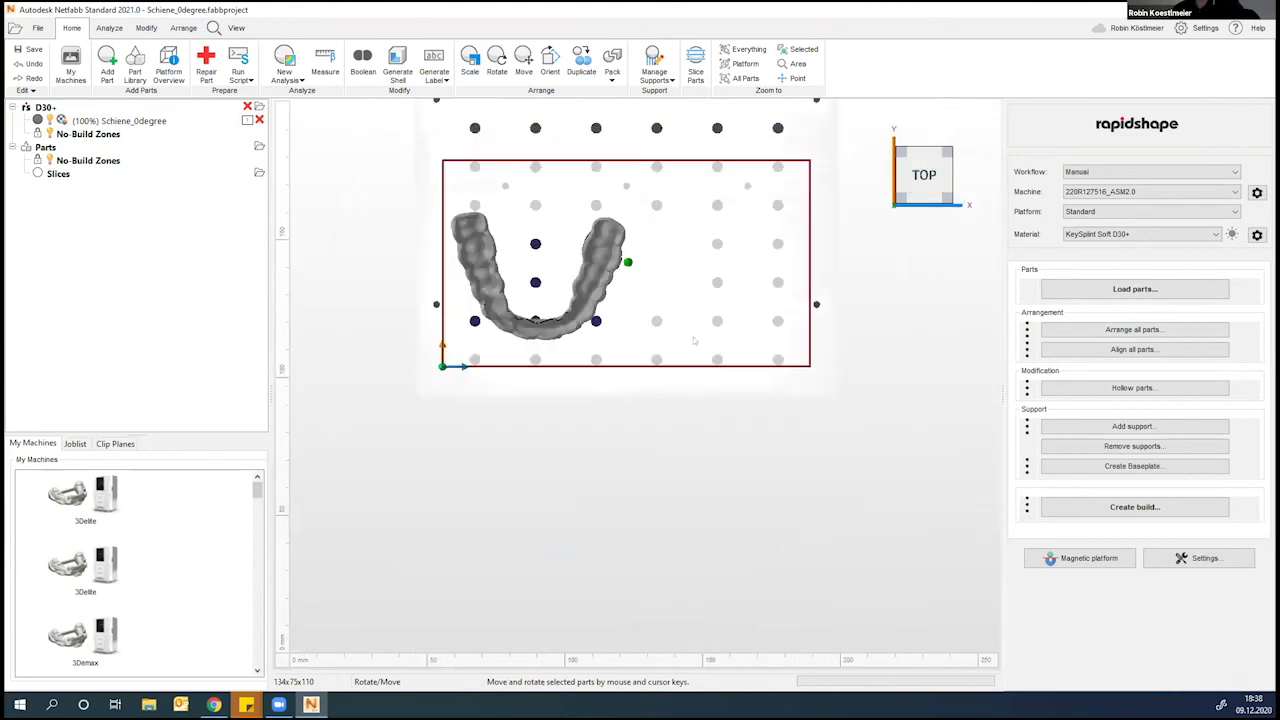
click(1157, 350)
click(686, 331)
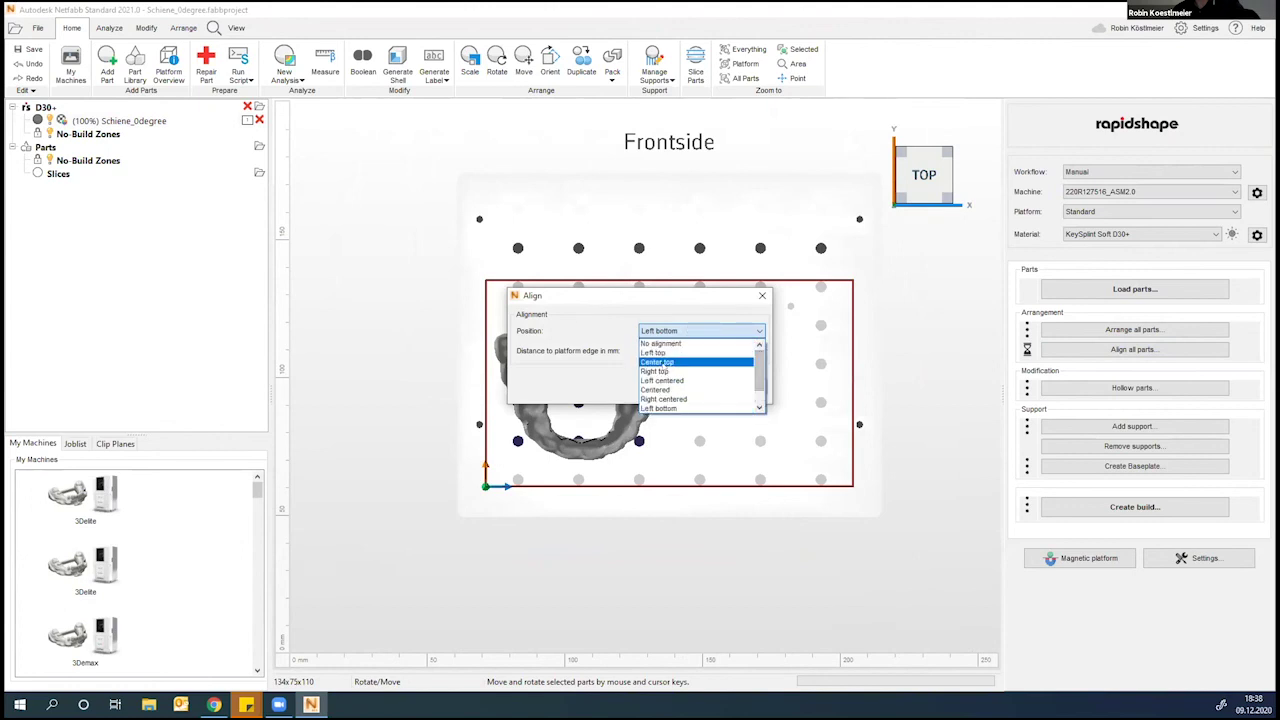
Align the splint to the Centered position on the D30+ platform.
click(668, 389)
click(670, 387)
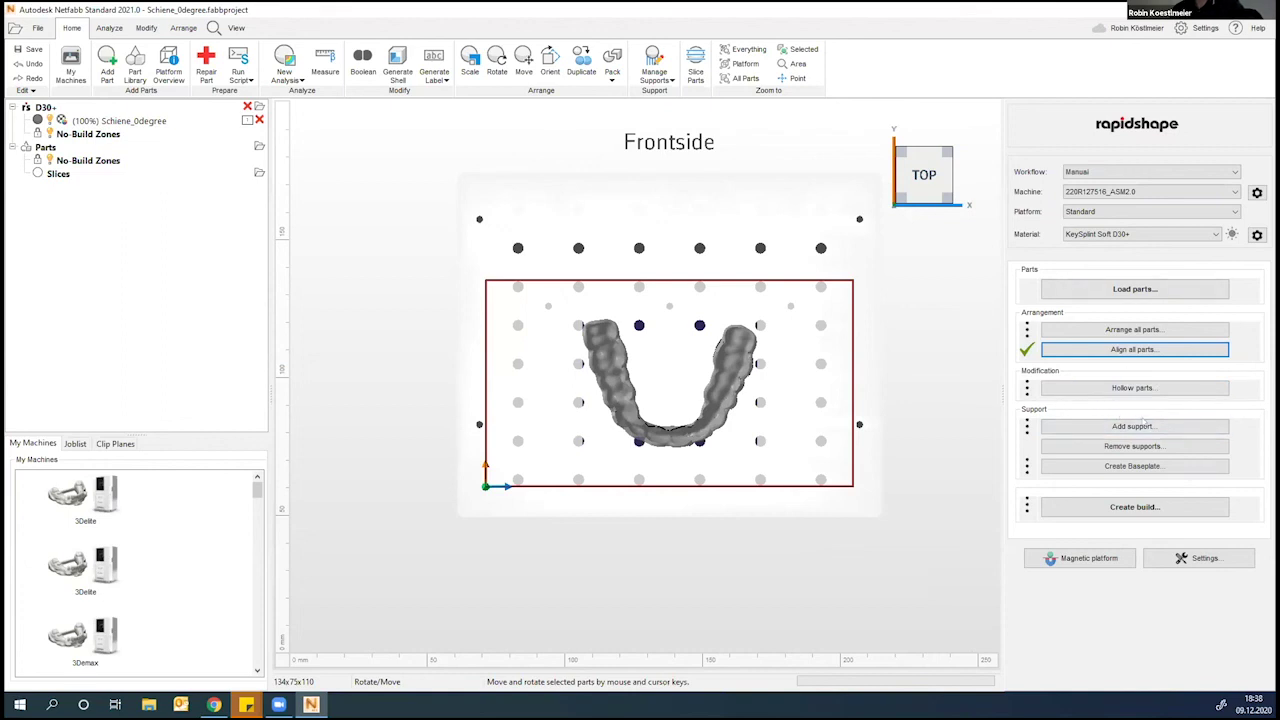
Generate integrated Splint (soft) supports with the part lifted 3 mm.
click(1136, 426)
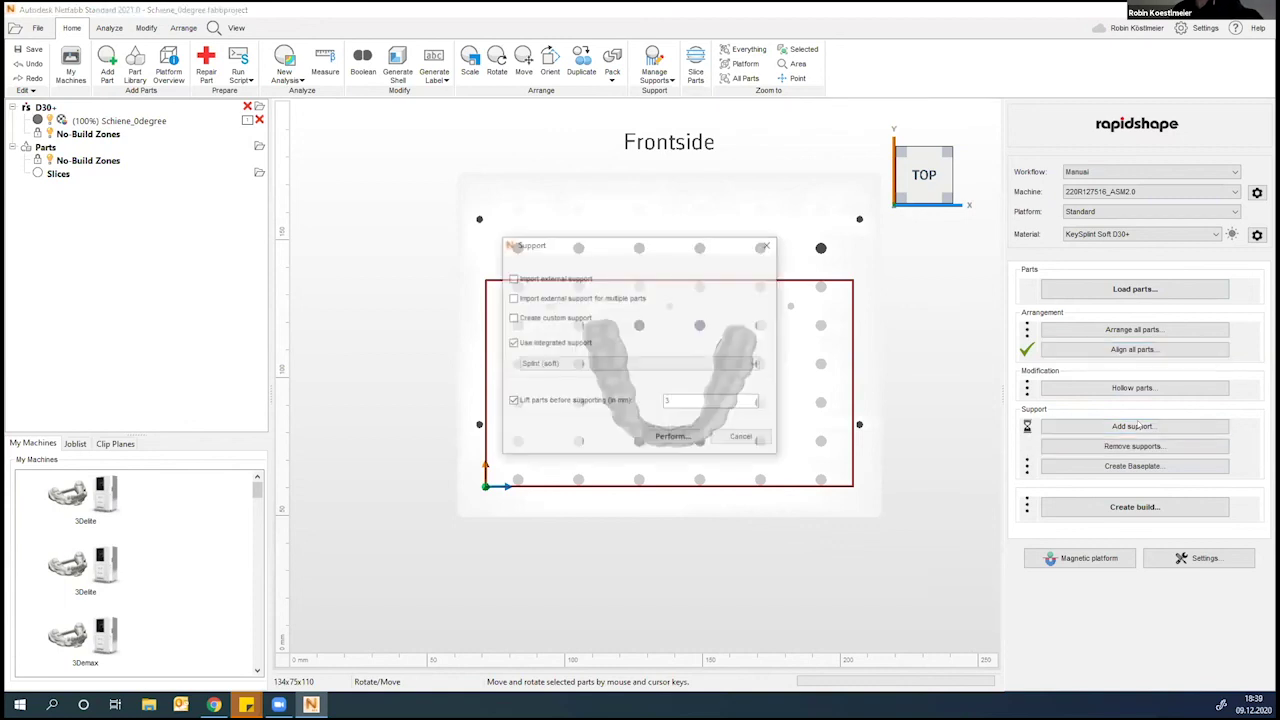
click(589, 367)
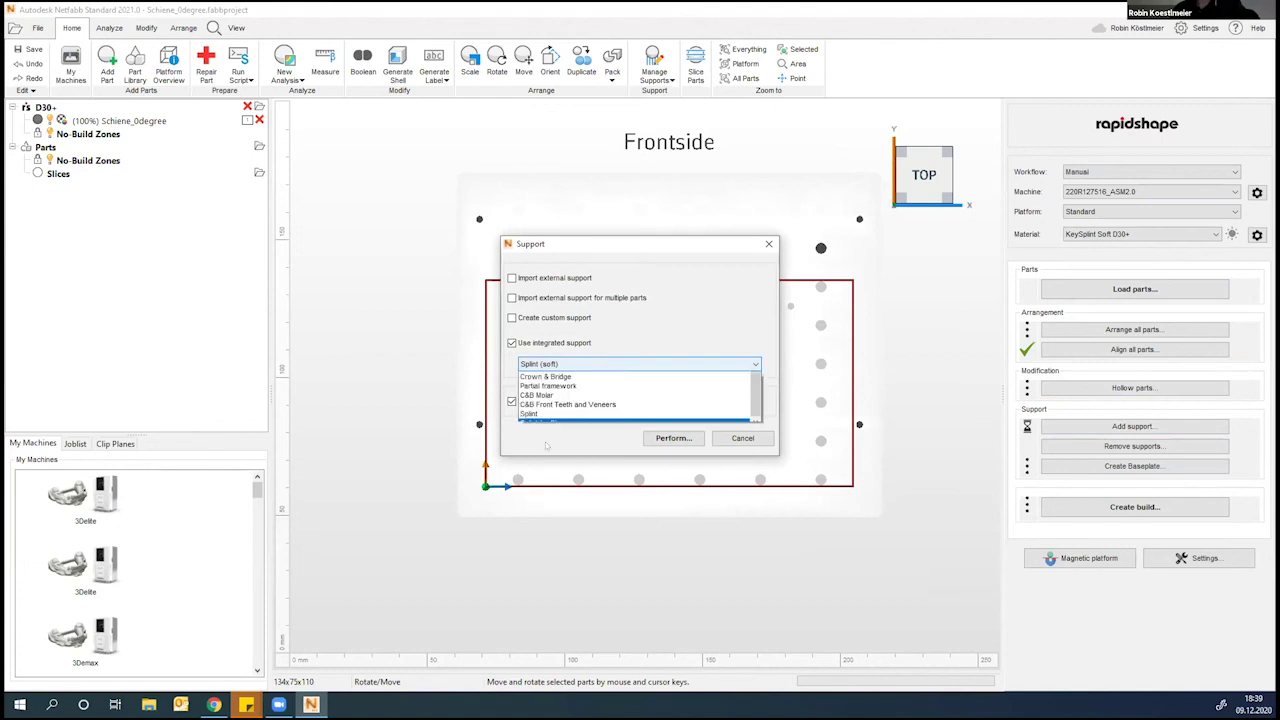
click(539, 441)
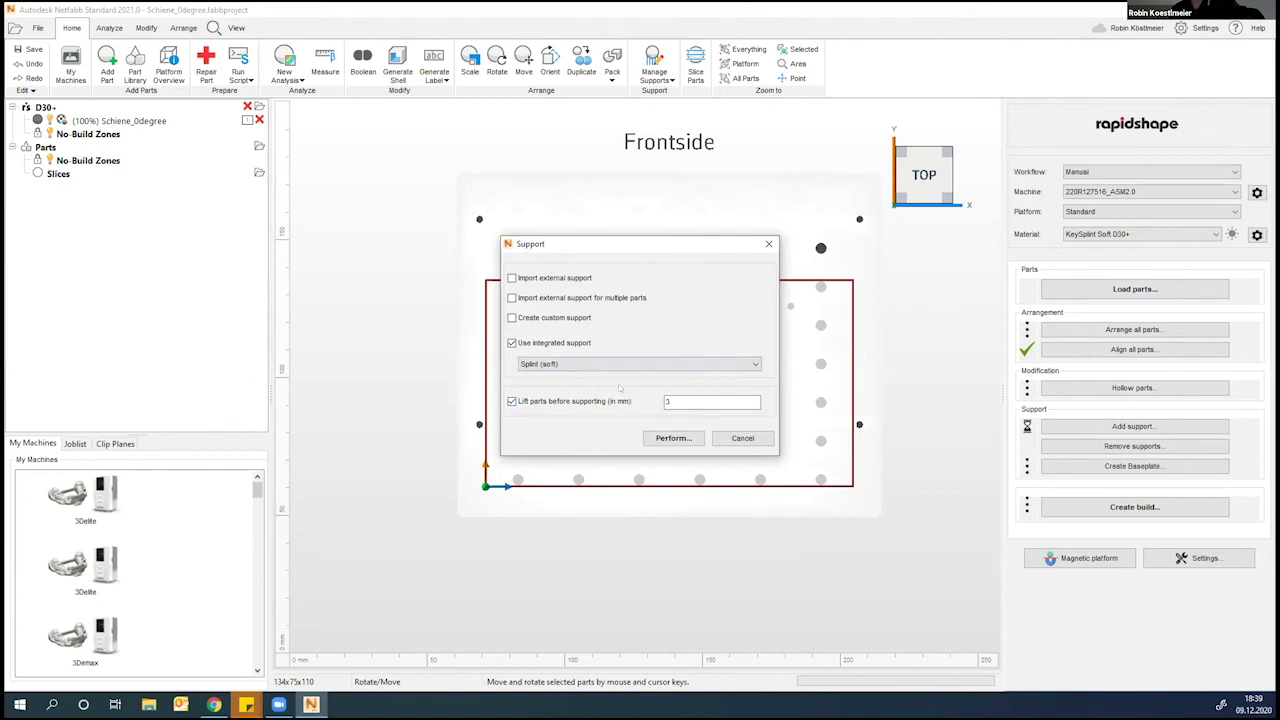
click(561, 363)
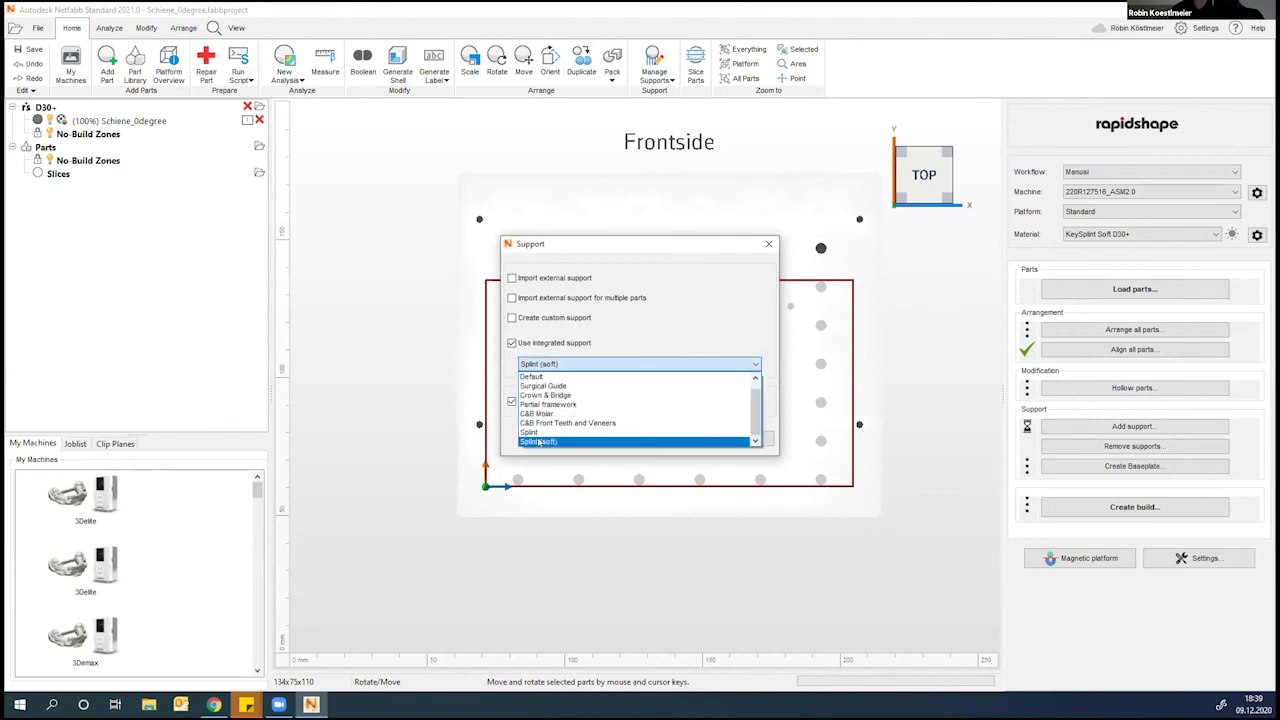
click(540, 441)
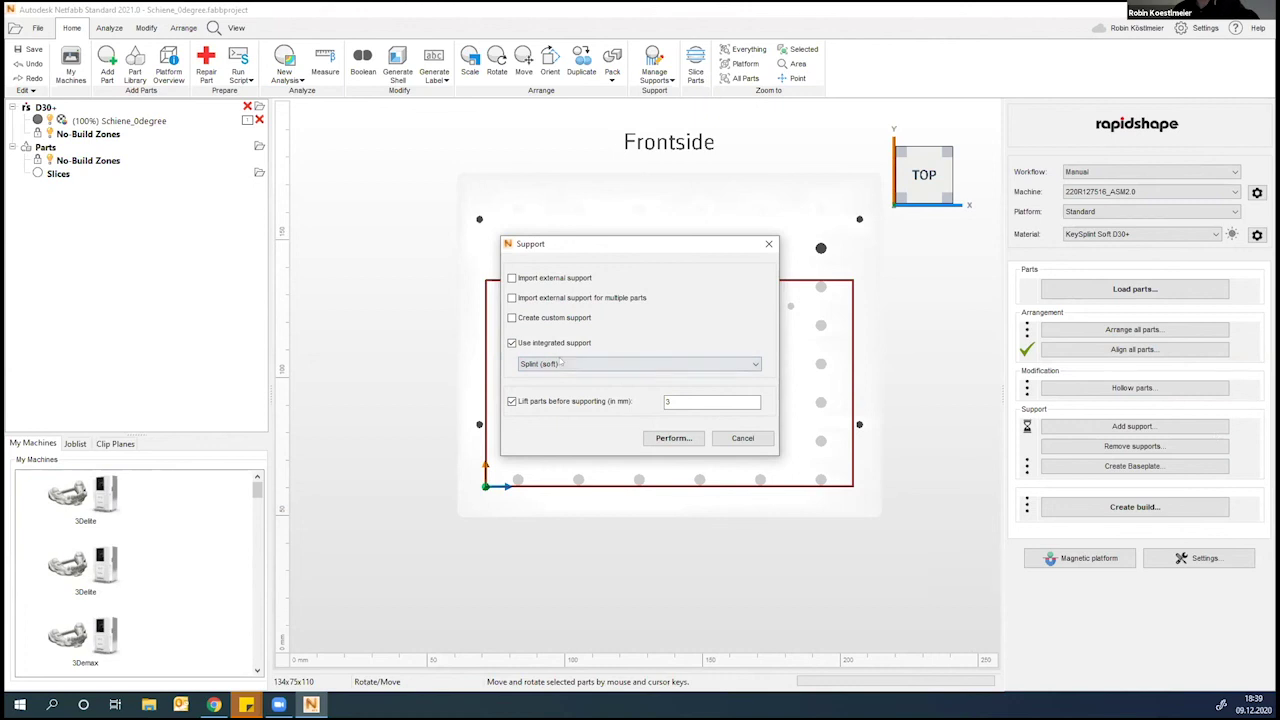
double_click(604, 401)
click(684, 440)
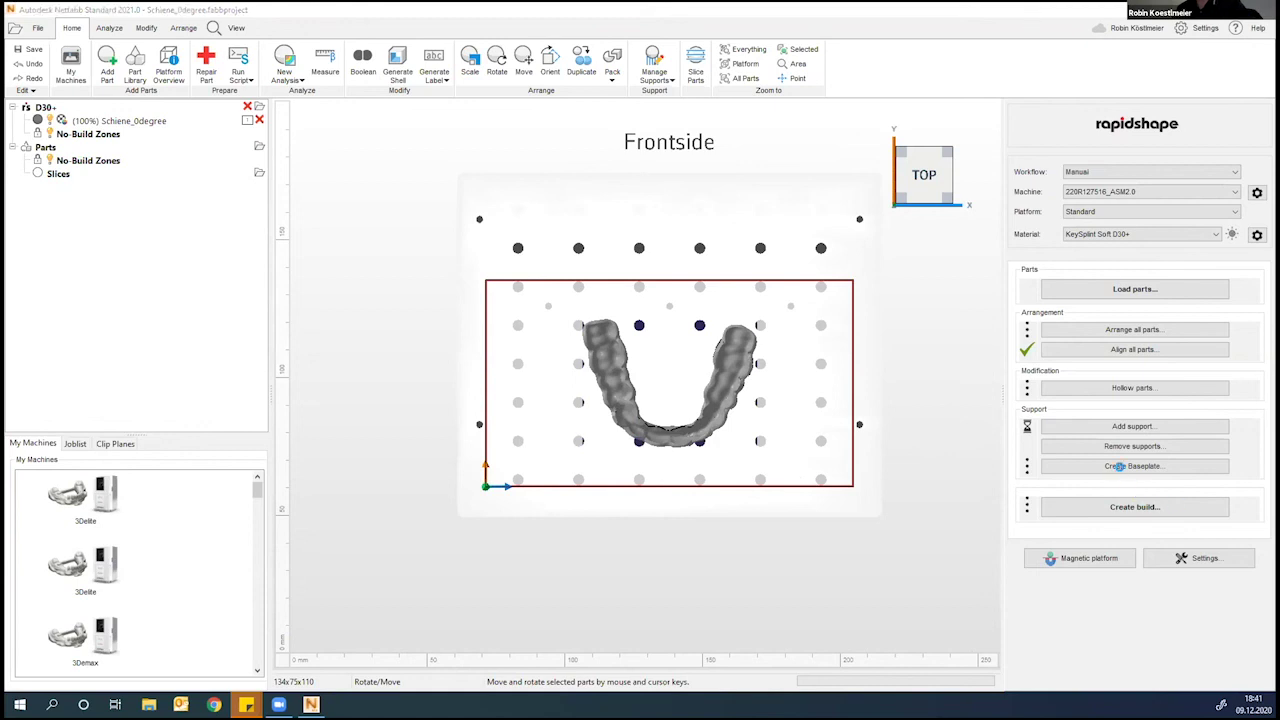
Orbit to inspect the support pins and open Create baseplate with Shadow of parts, Hexagonal grid.
click(1120, 466)
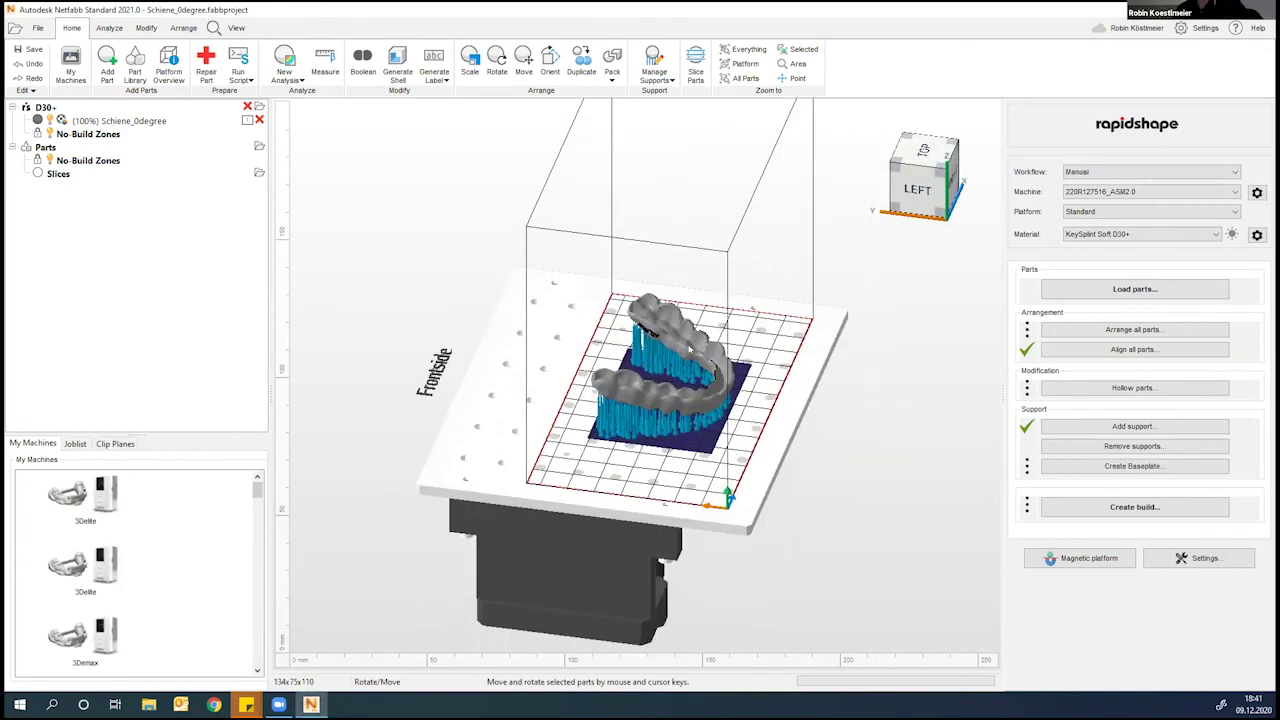
scroll(688, 348, up, 5)
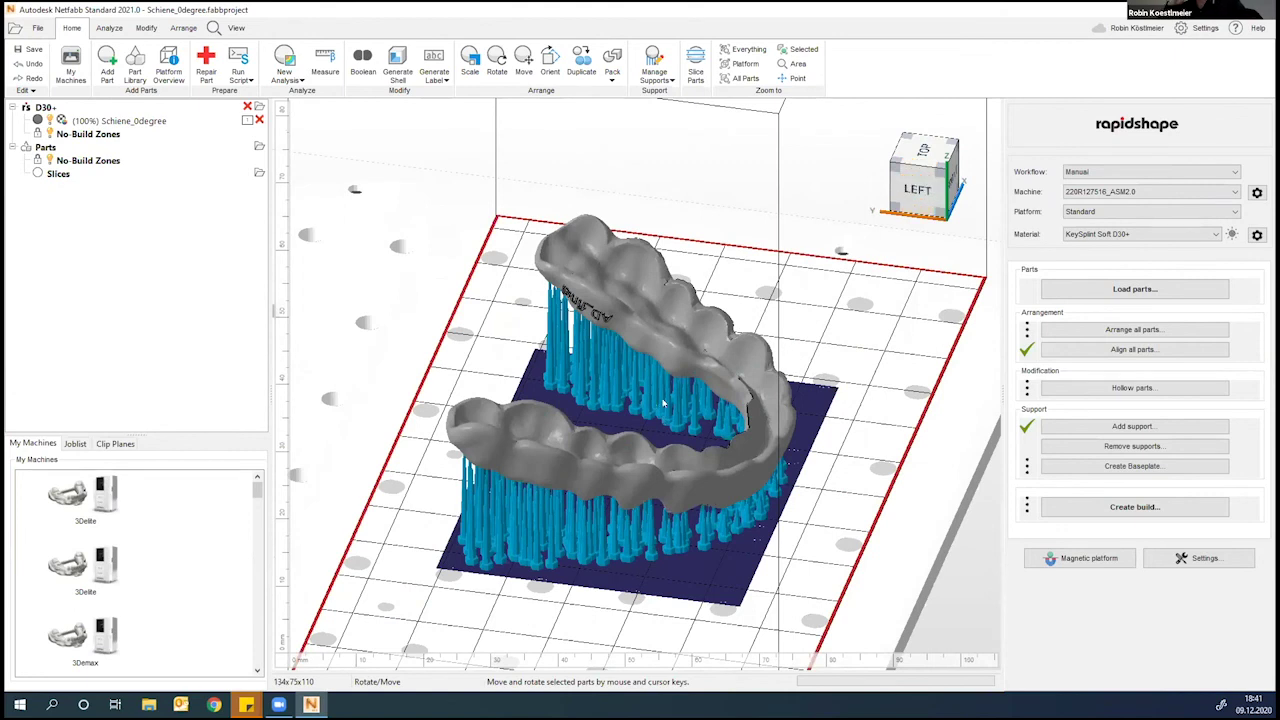
right_drag(652, 403, 663, 403)
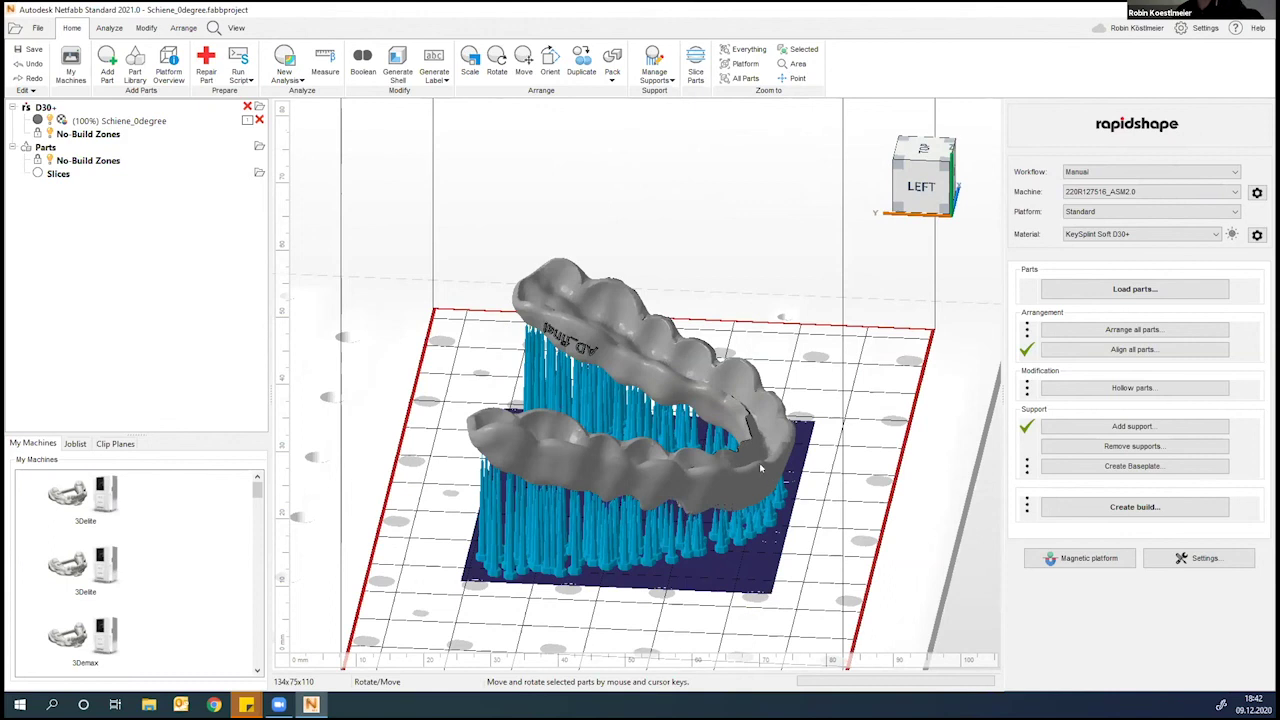
right_drag(760, 478, 762, 420)
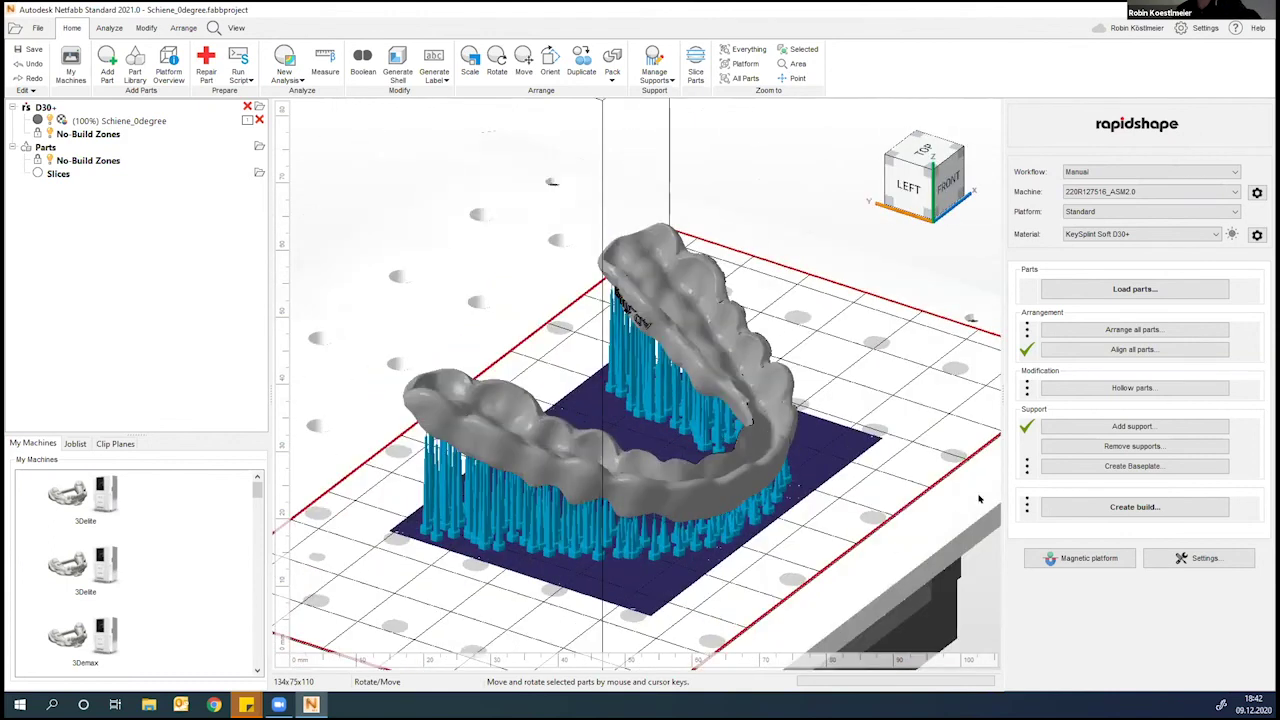
click(1108, 470)
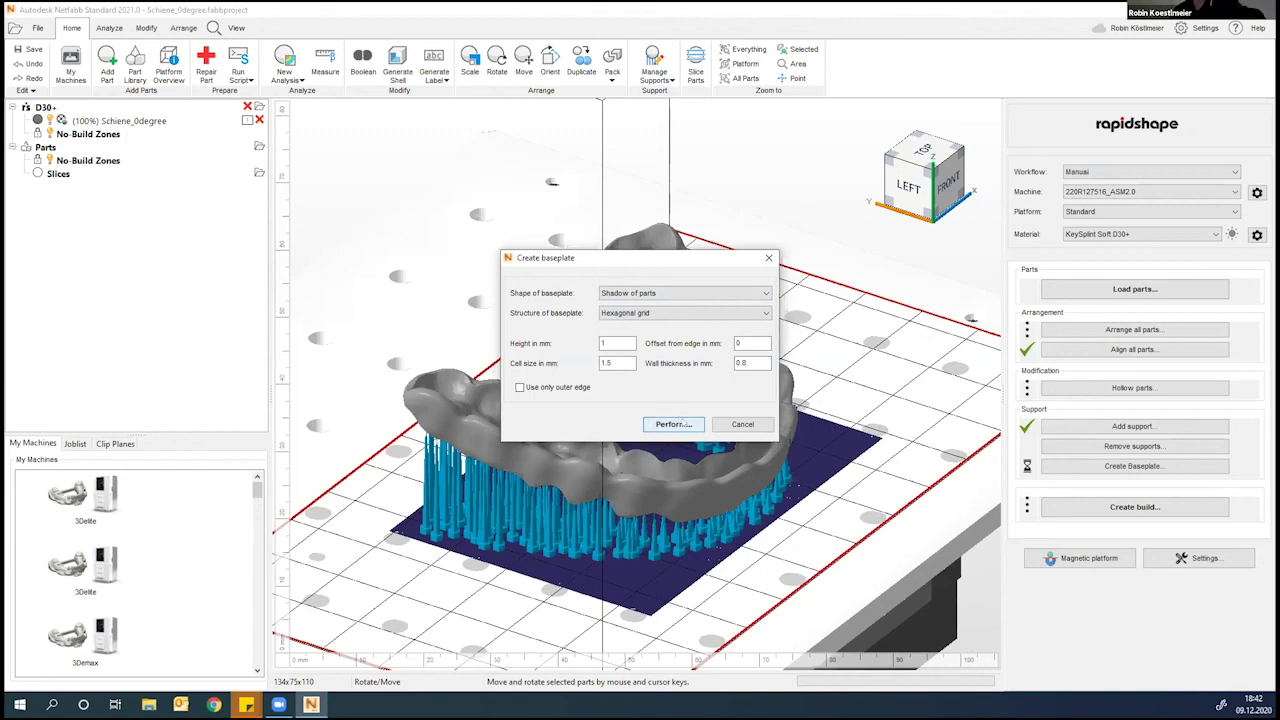
Create the Shadow of parts baseplate with Hexagonal grid, height 1 and cell size 1.5.
click(674, 424)
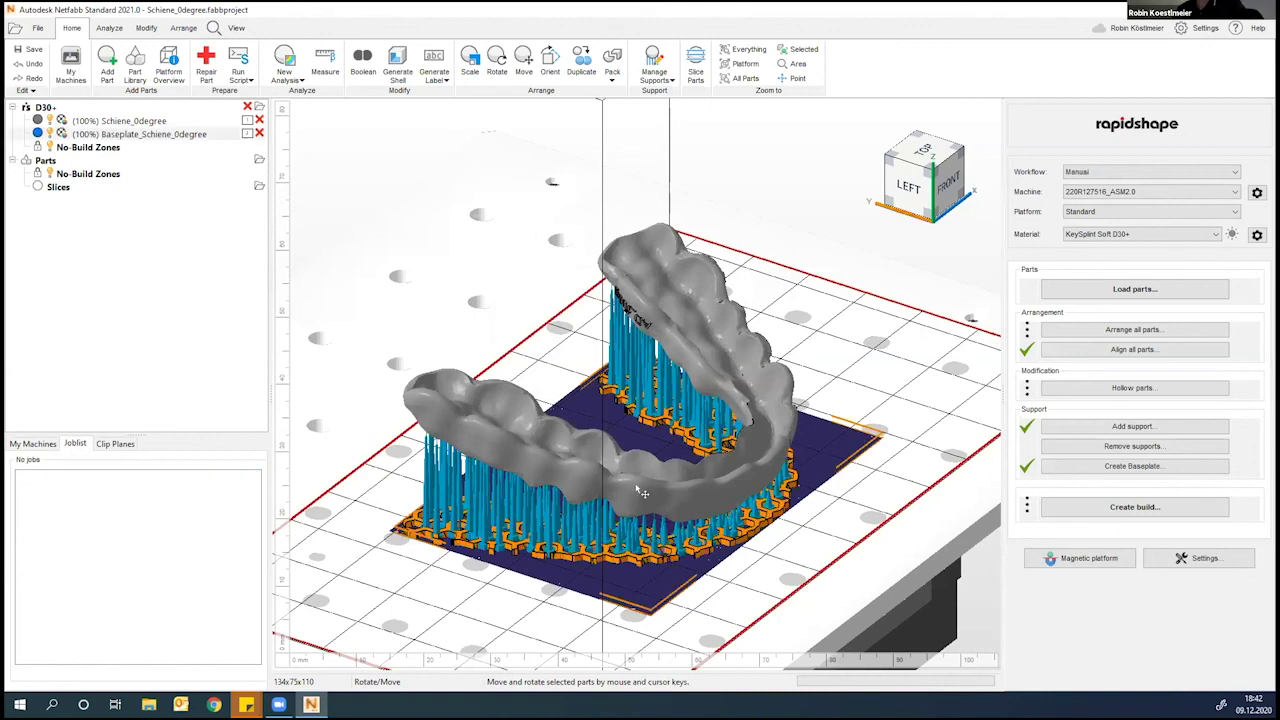
right_drag(732, 482, 845, 335)
click(922, 148)
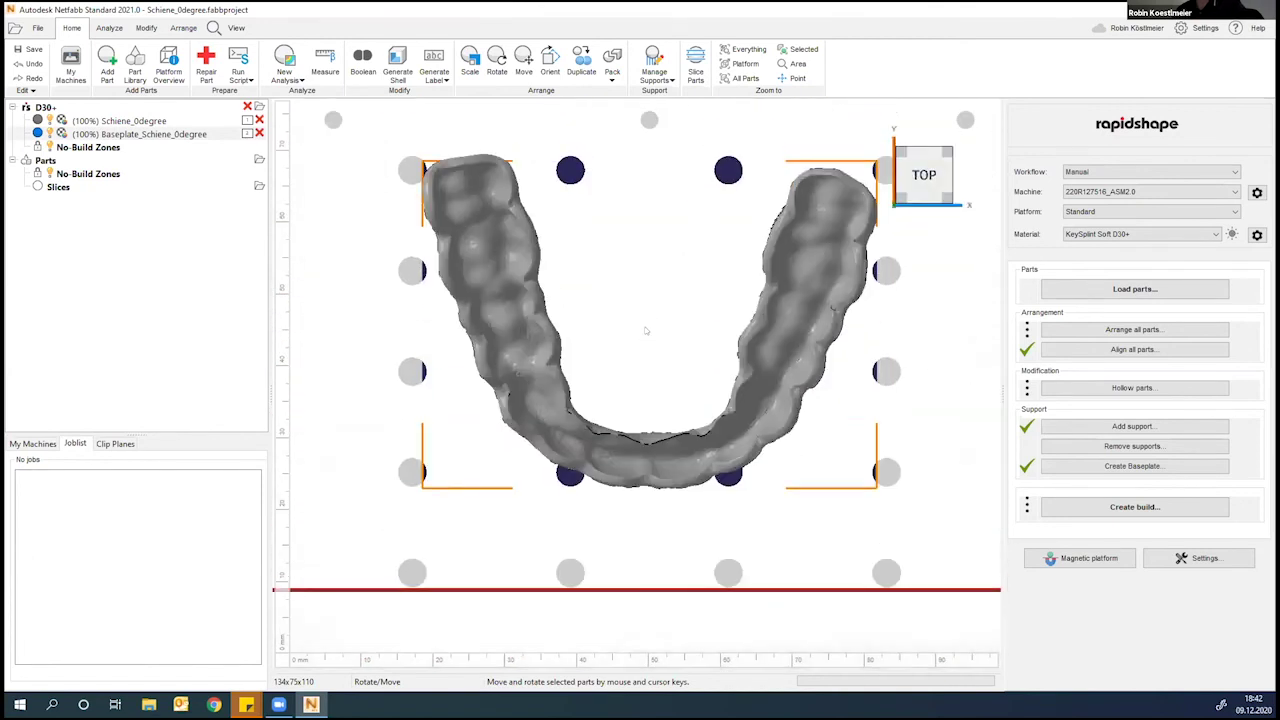
right_drag(601, 367, 700, 402)
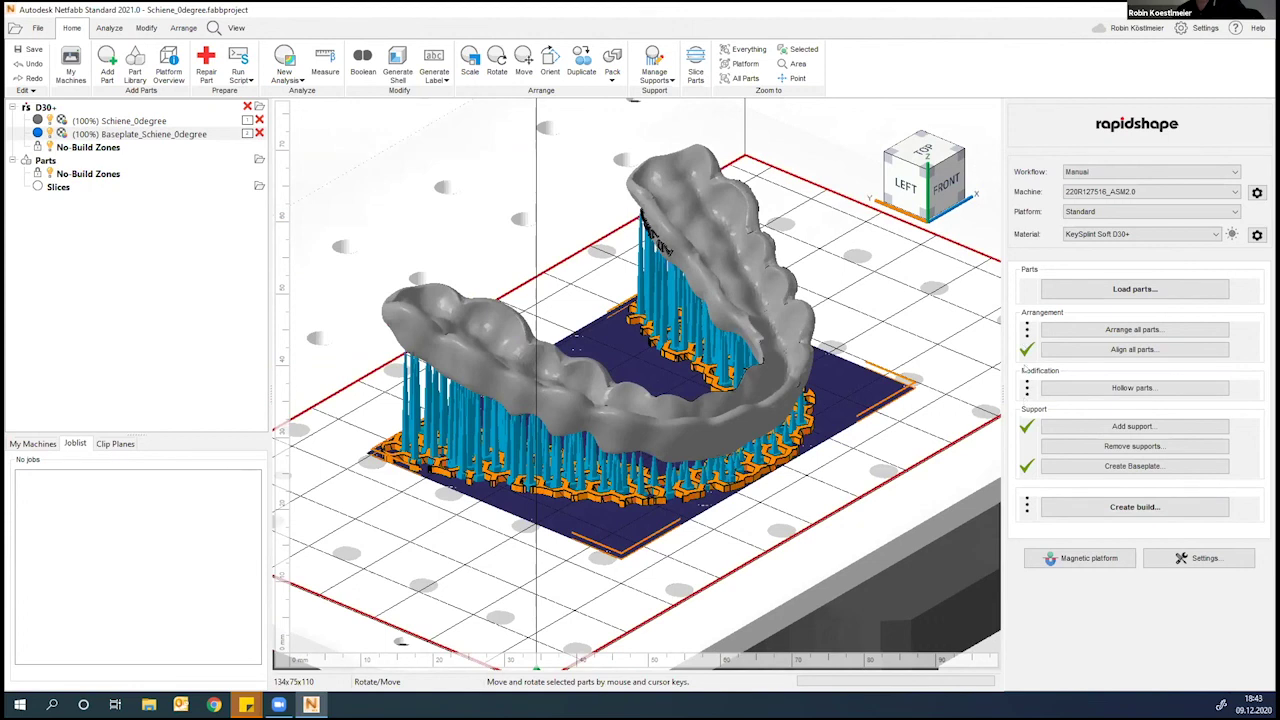
Slice the splint build into 258 layers and open its preview.
click(1134, 506)
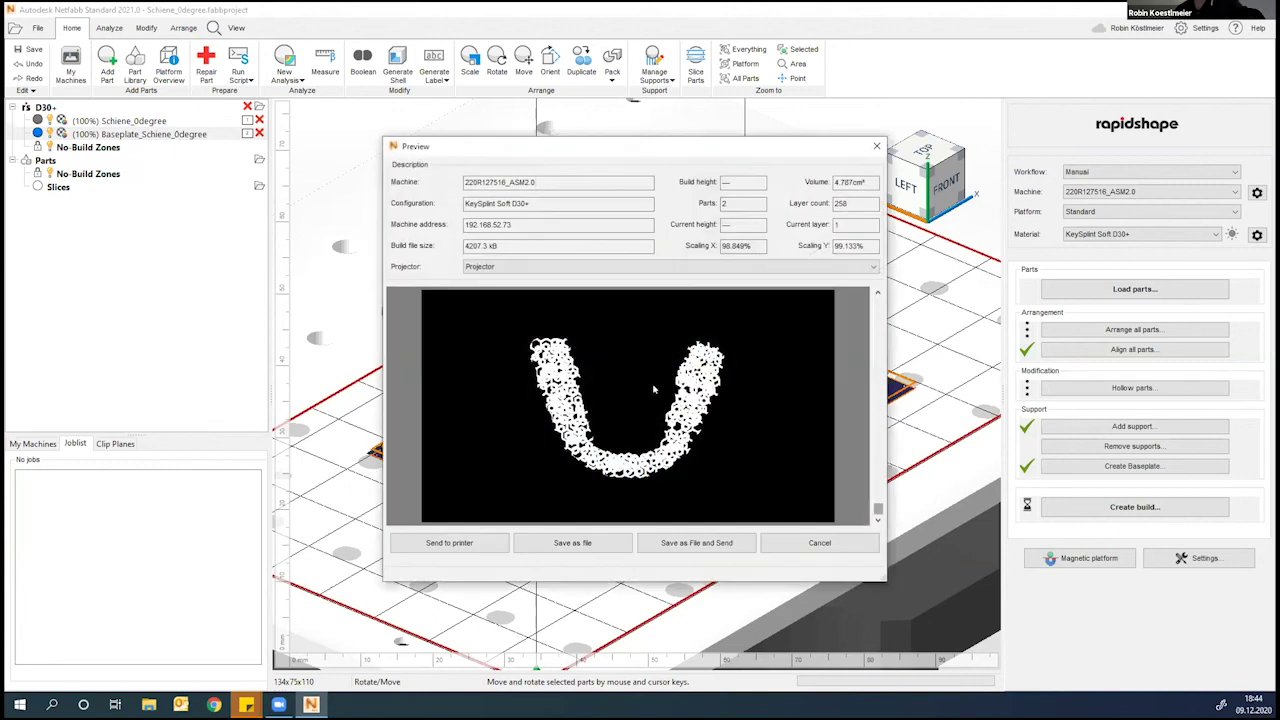
Step through the layers to layer 35 in the enlarged preview, then open the print-job save dialog.
drag(877, 509, 877, 485)
click(877, 520)
click(877, 520)
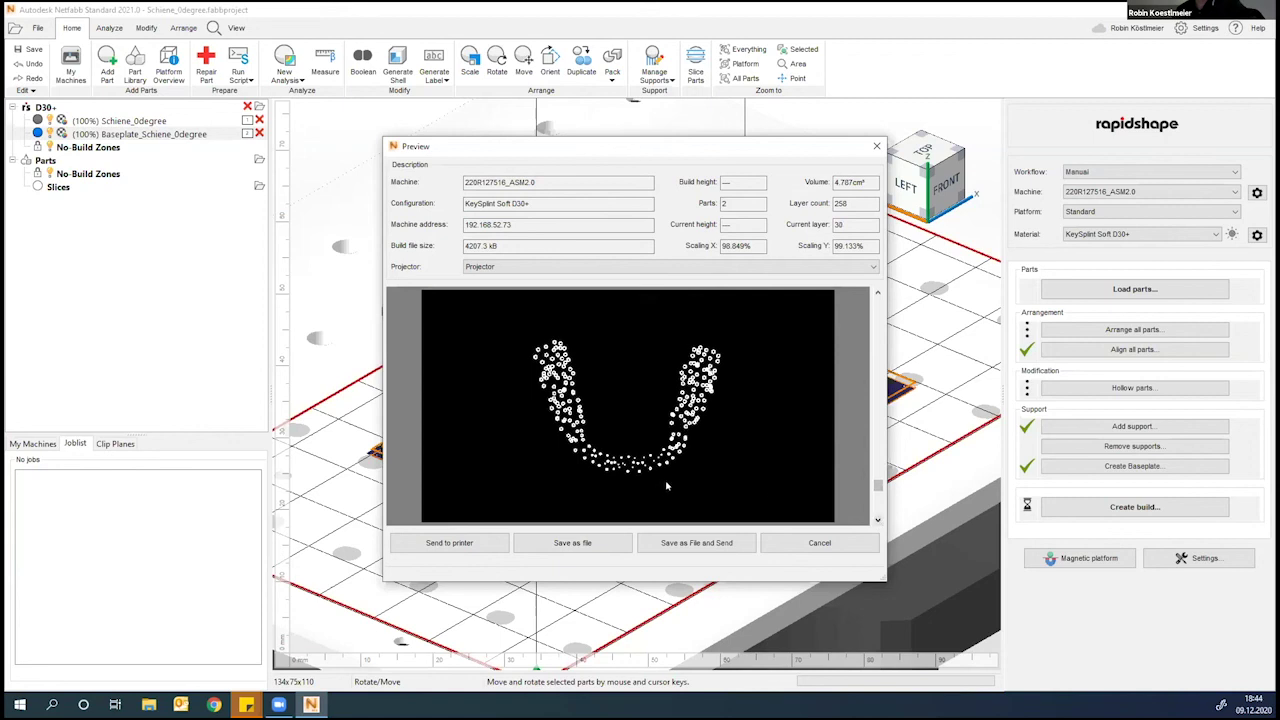
double_click(738, 150)
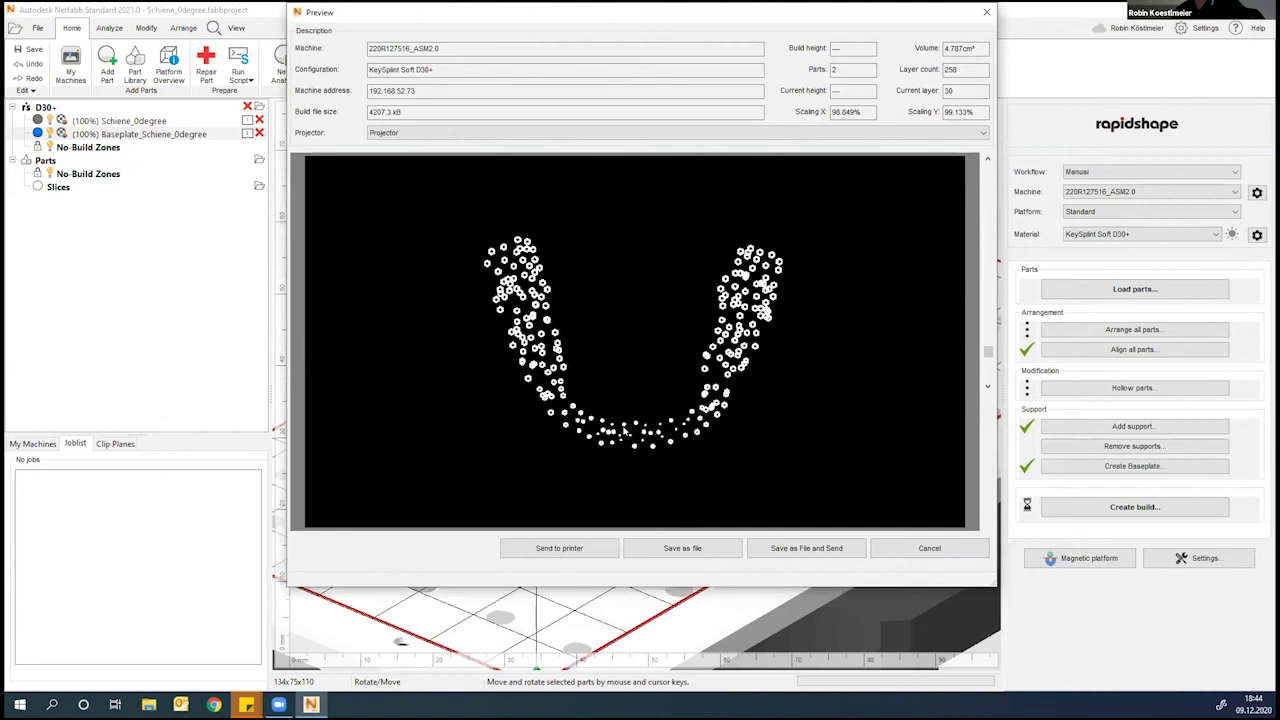
scroll(622, 435, up, 2)
click(987, 157)
click(987, 157)
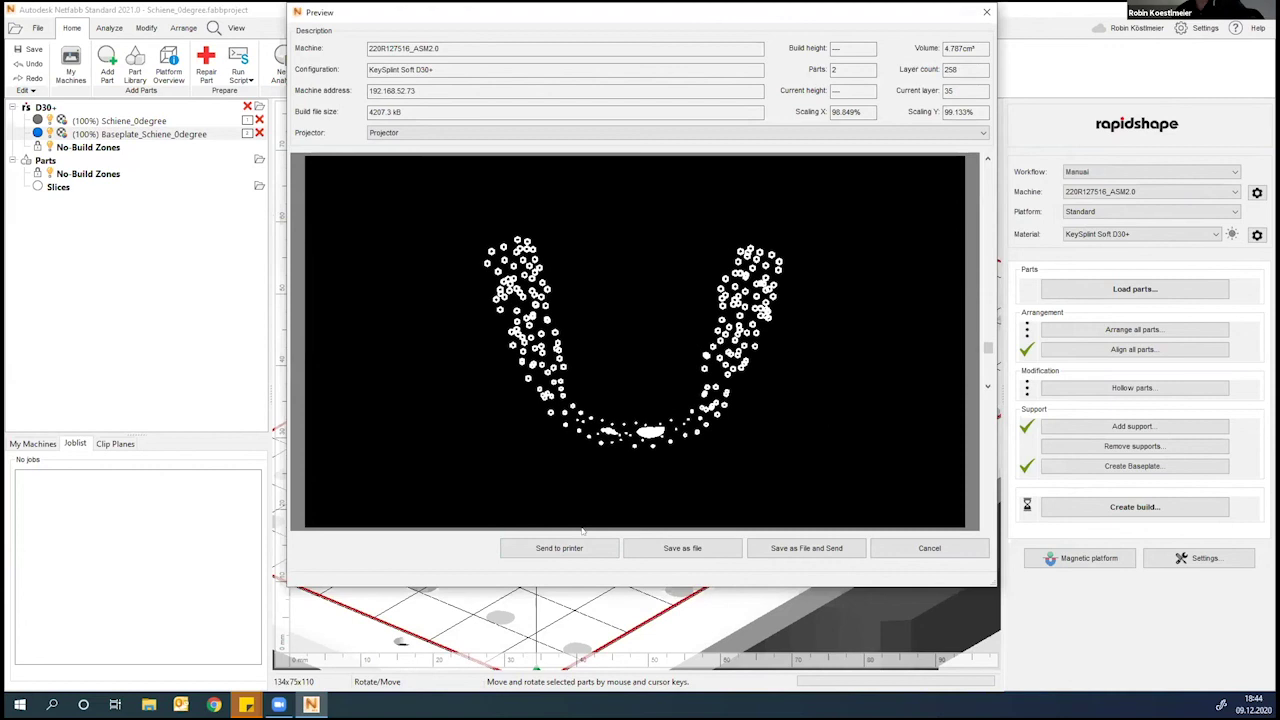
click(682, 548)
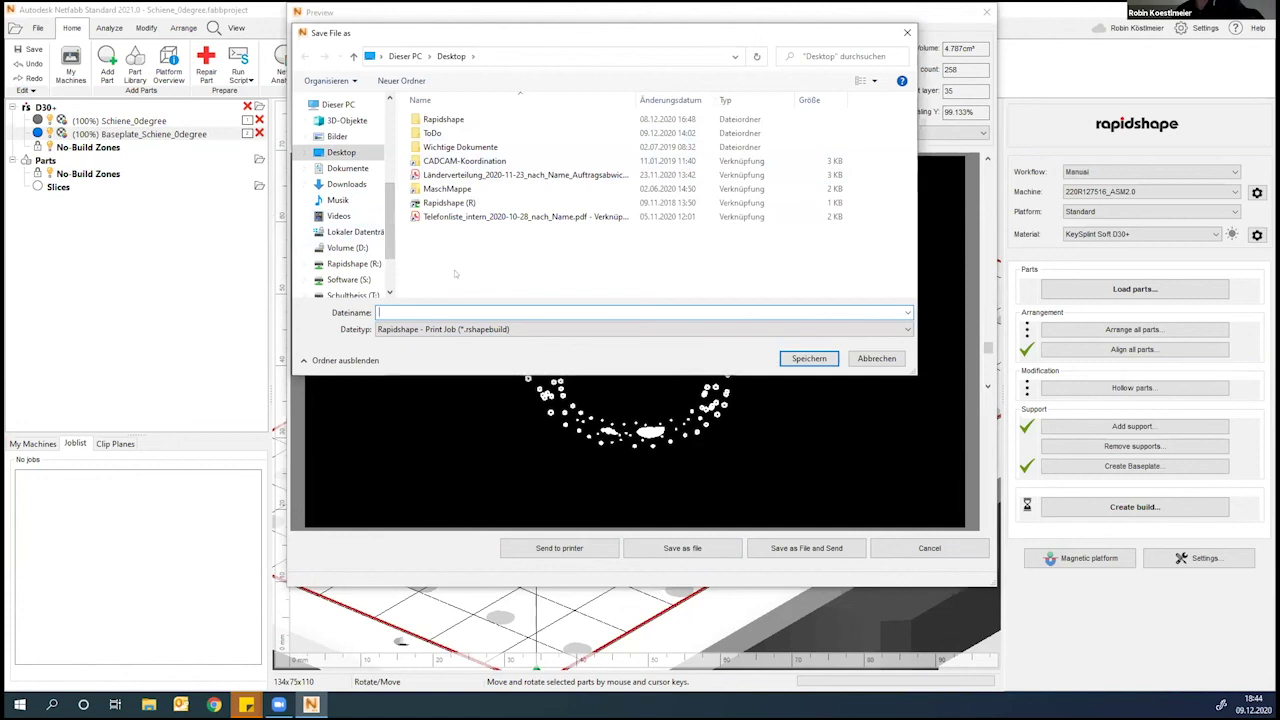
Cancel saving the print job and close the Preview window.
click(877, 358)
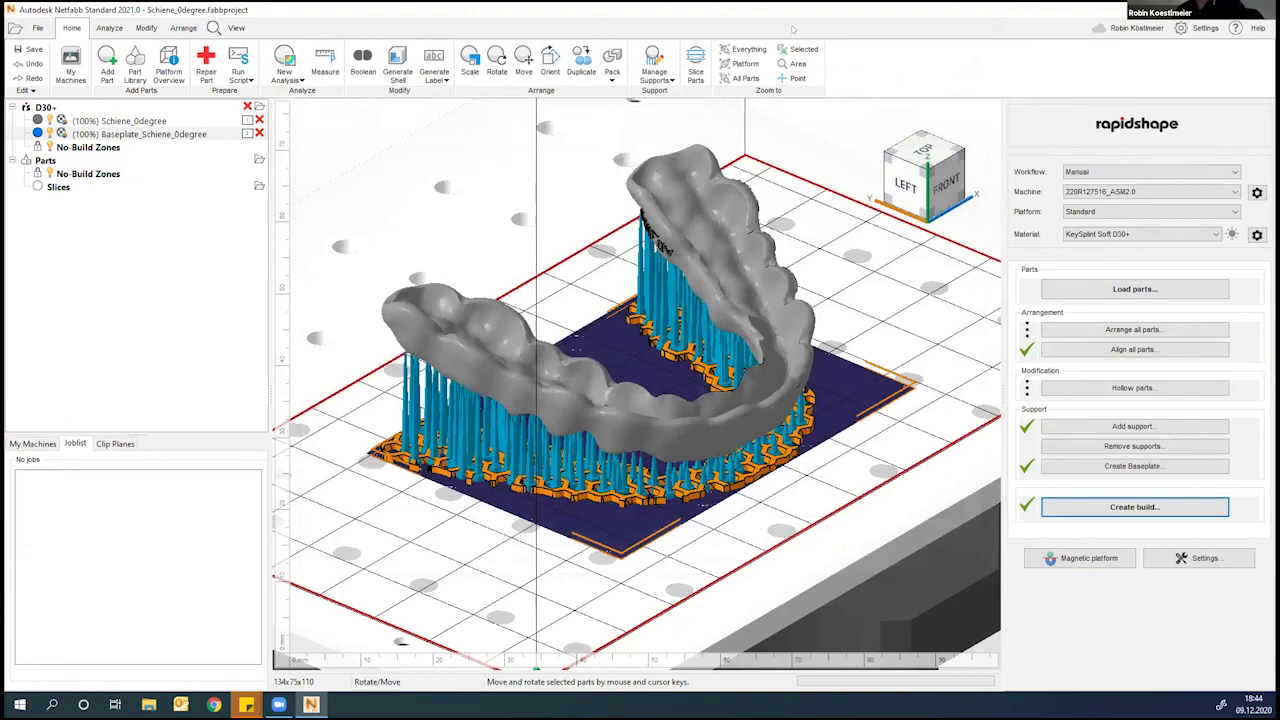